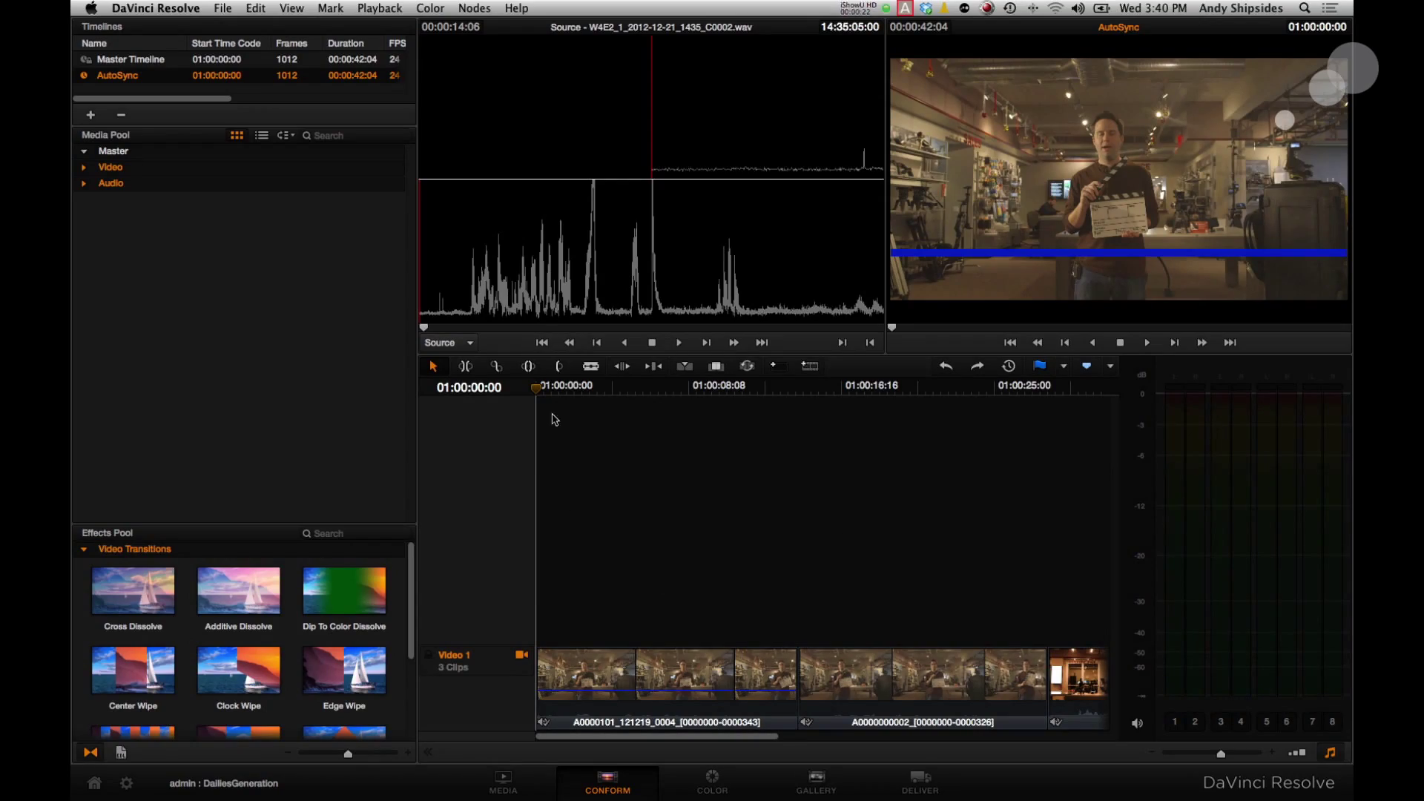
- Play the AutoSync timeline and stop the playhead at 01:00:23:15 in the second clip
key(space)
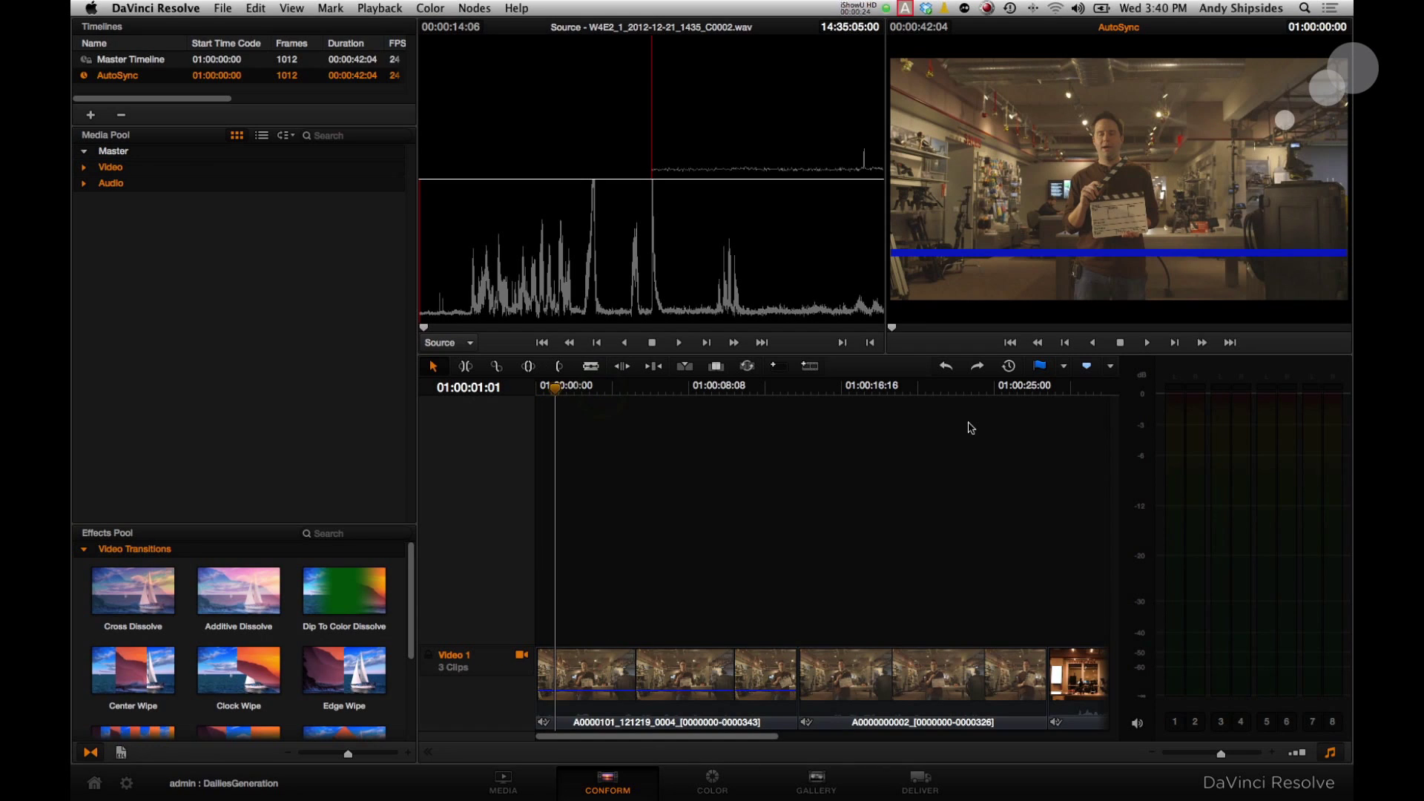
click(969, 423)
key(space)
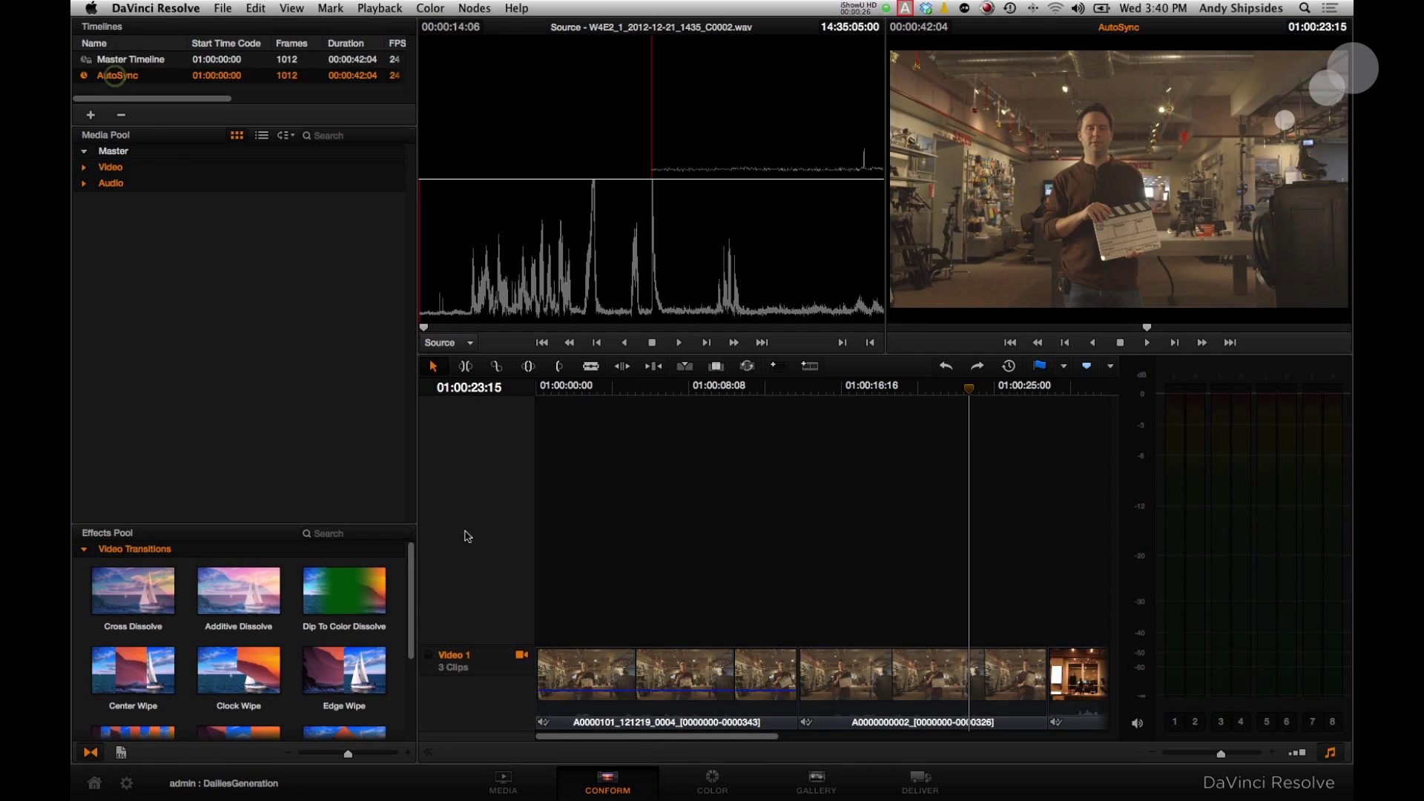
- On the Color page, view clips 01 V1, 02 V1 and 03 V1 in turn, ending on 03 V1
click(714, 788)
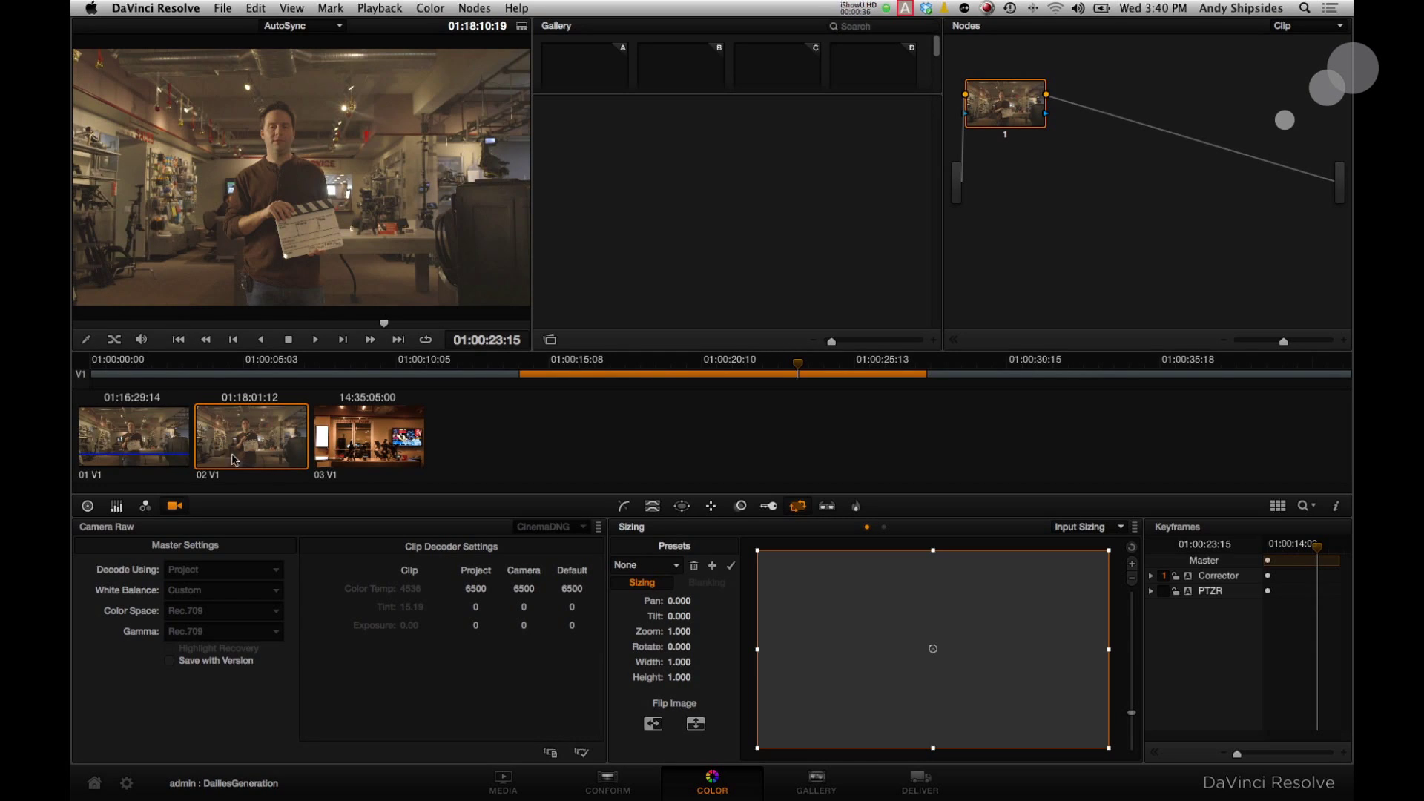
click(152, 436)
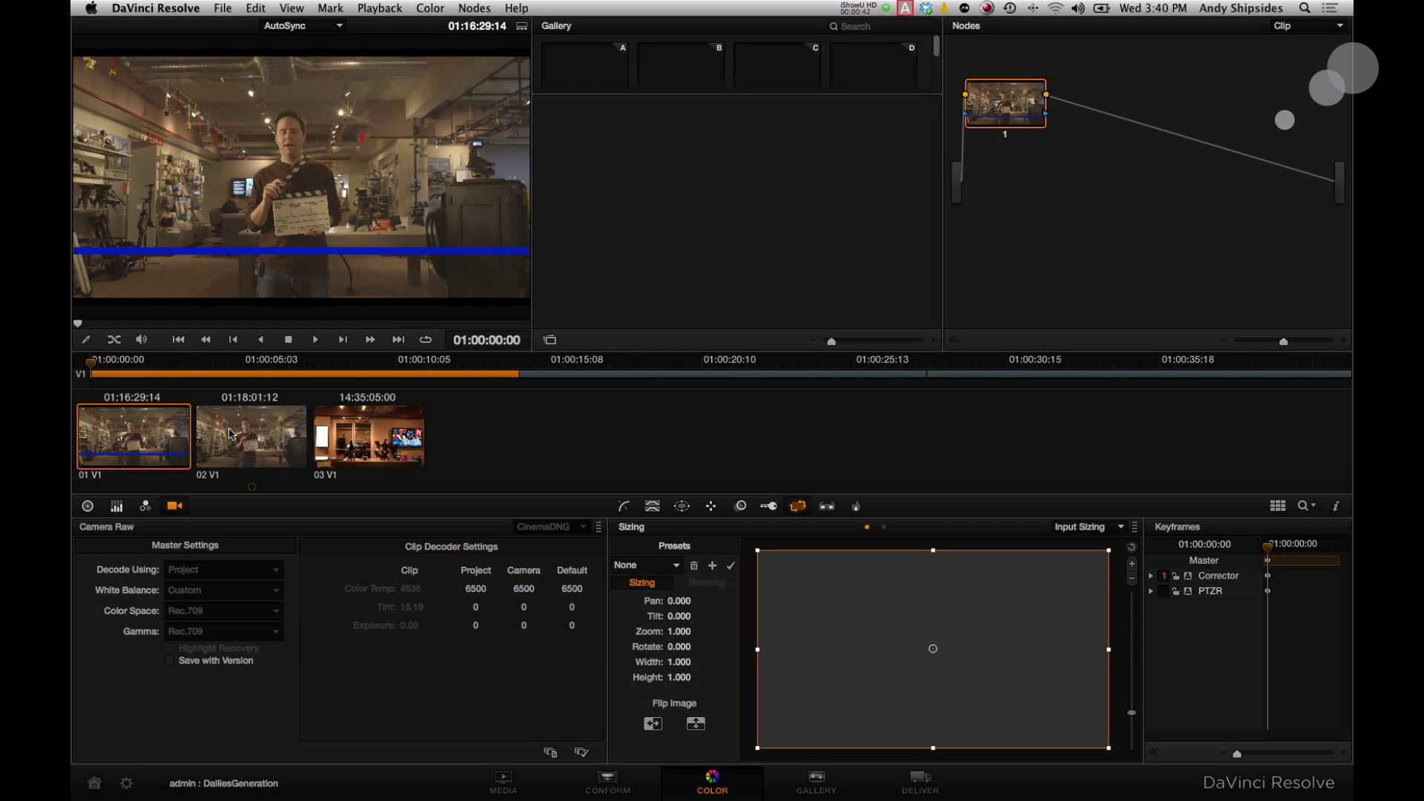
click(247, 474)
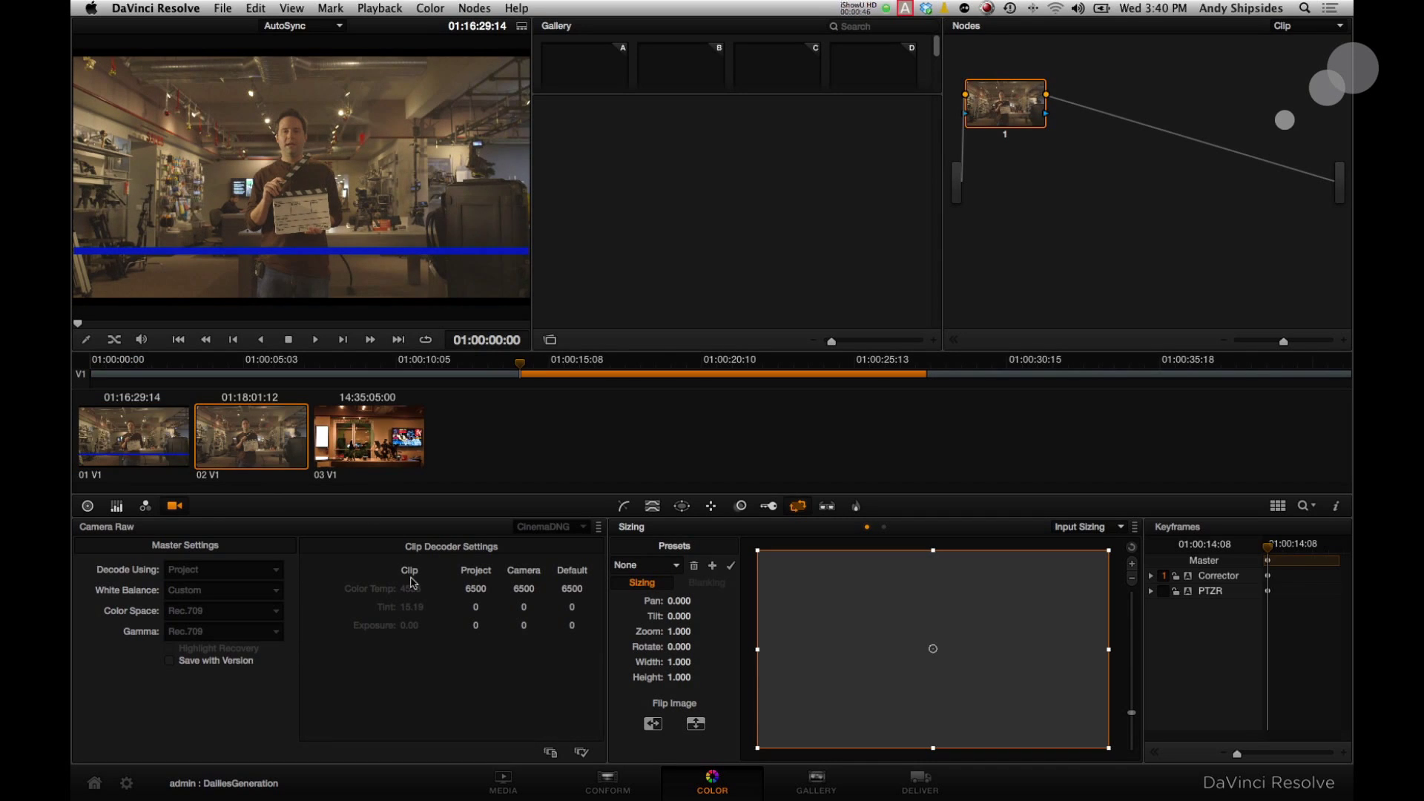
click(402, 445)
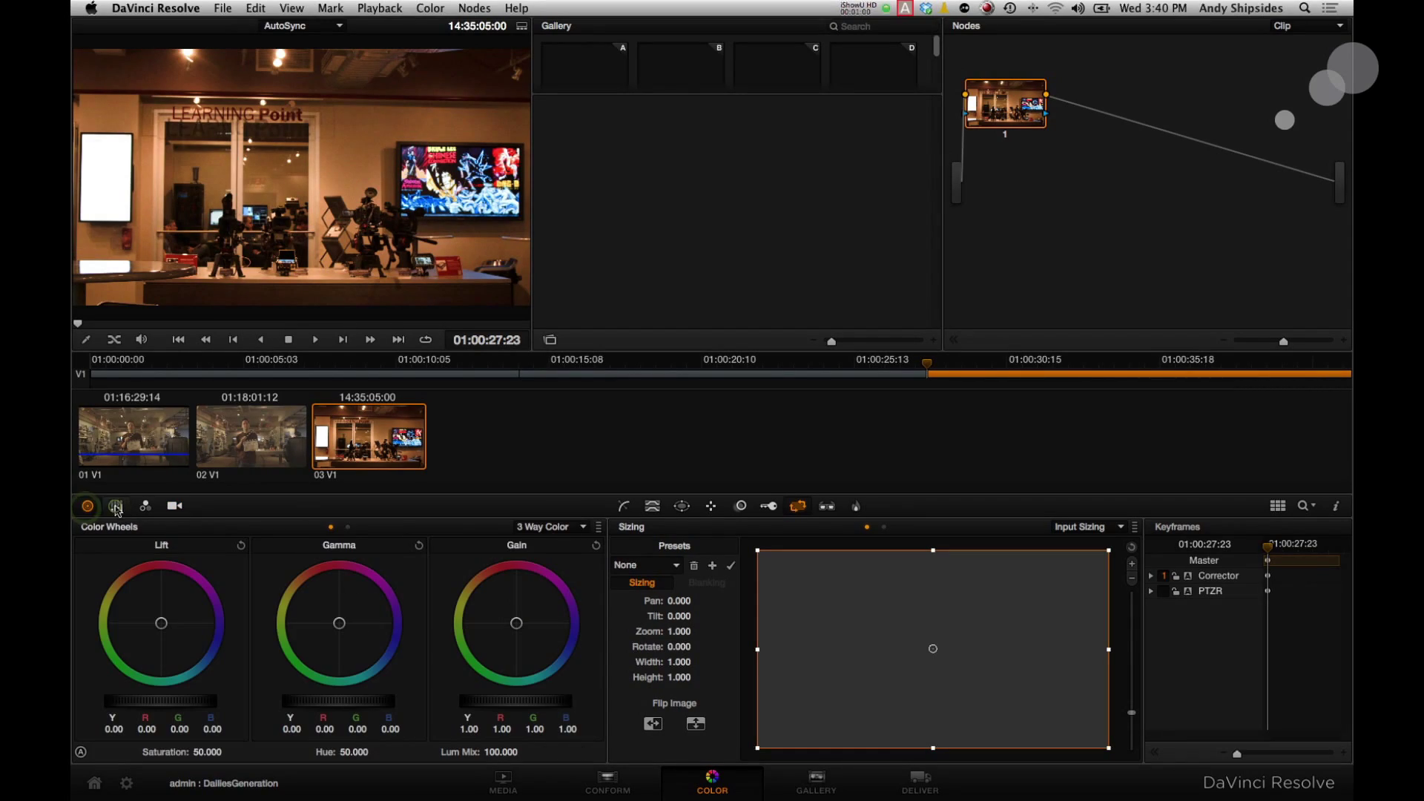
click(117, 506)
- Bring up clip 03's Camera Raw settings and set Decode Using to Clip
click(146, 506)
click(174, 506)
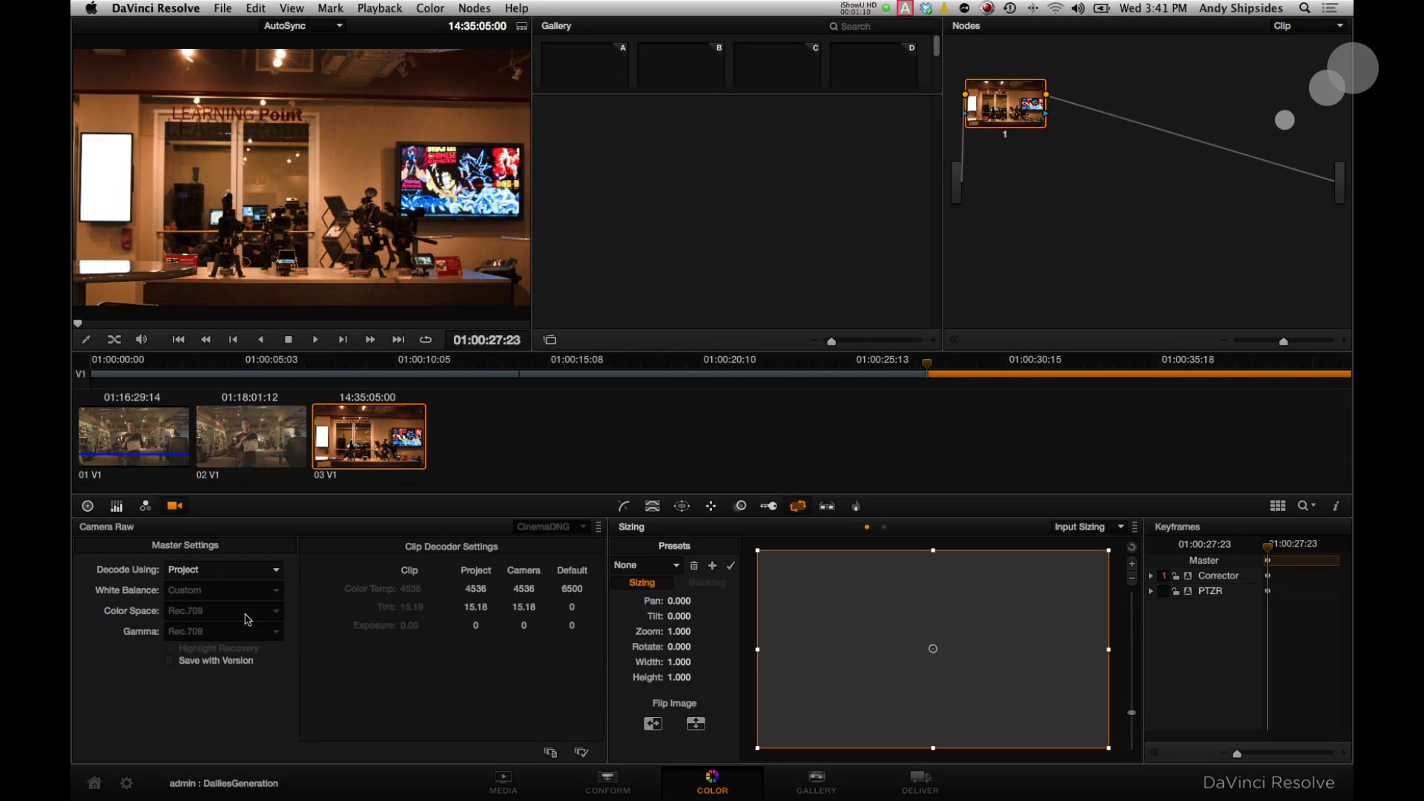
click(248, 568)
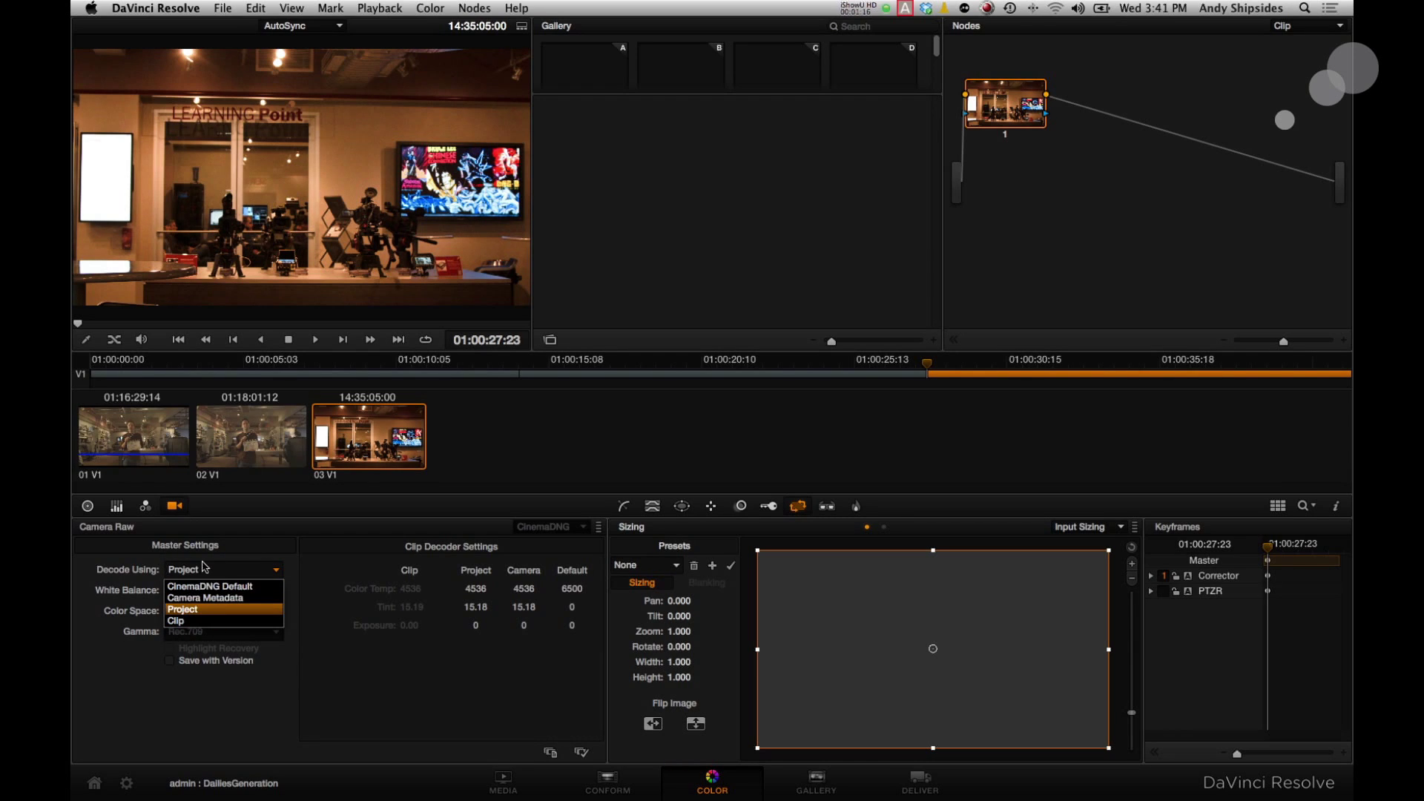
click(191, 624)
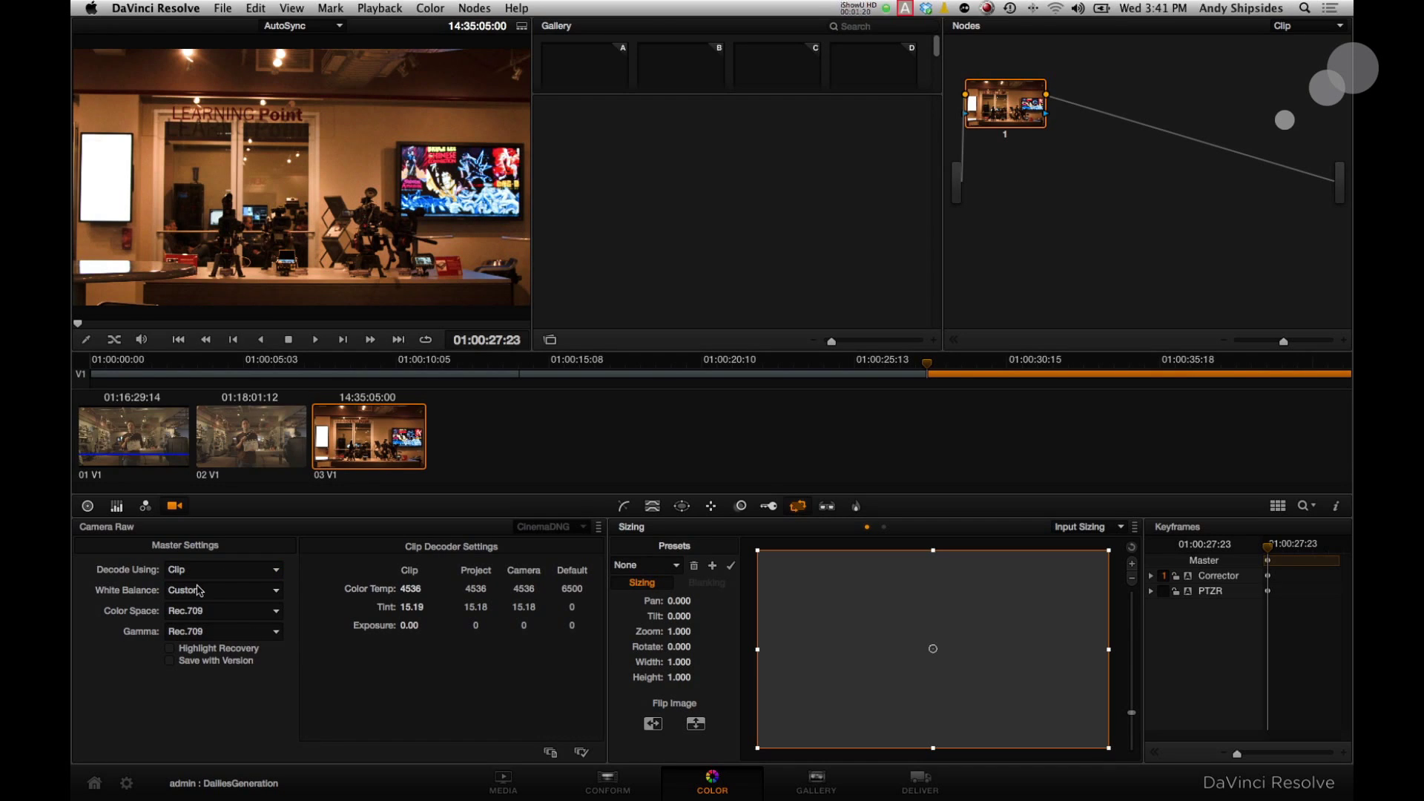
- Try BMD Film as the raw Color Space, then return it to Rec.709
click(217, 614)
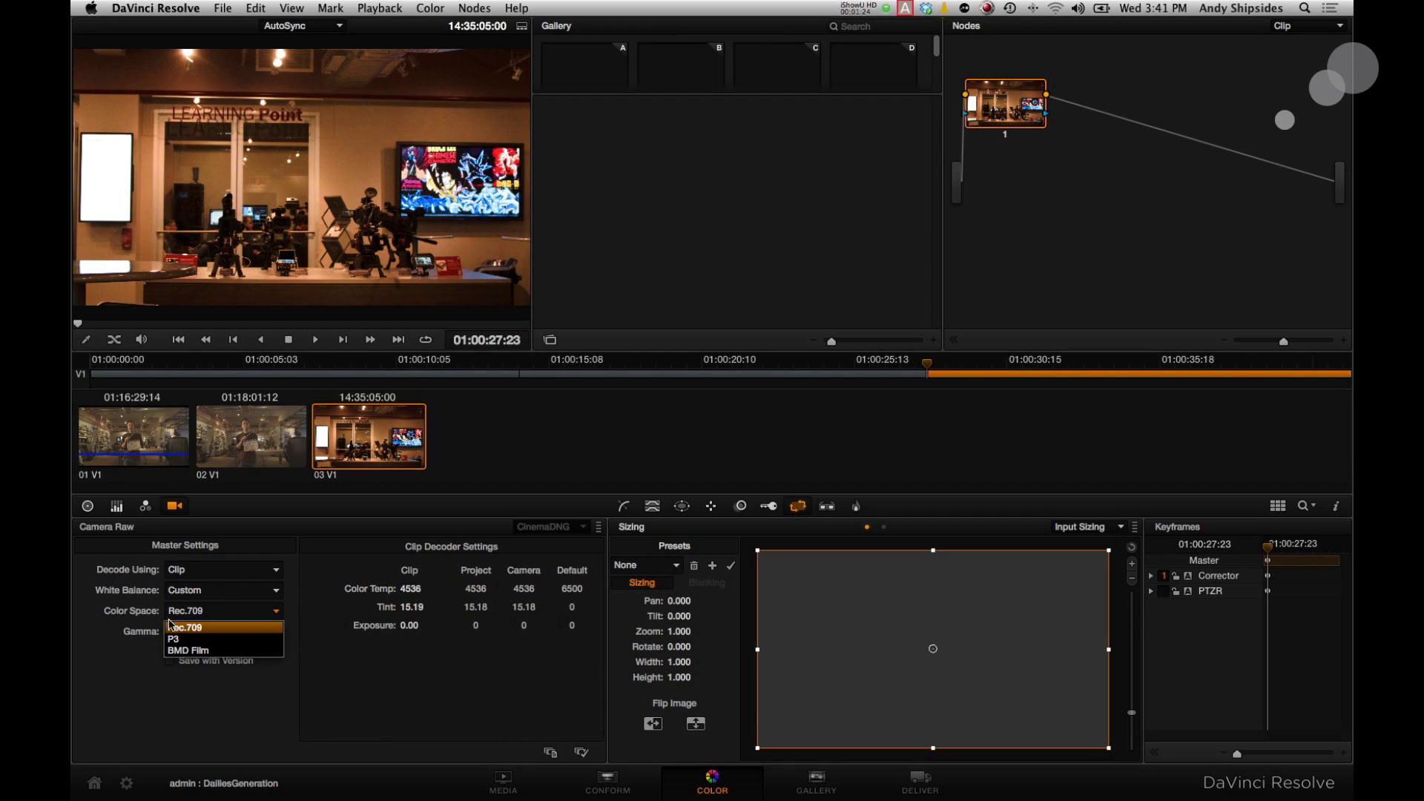
click(115, 590)
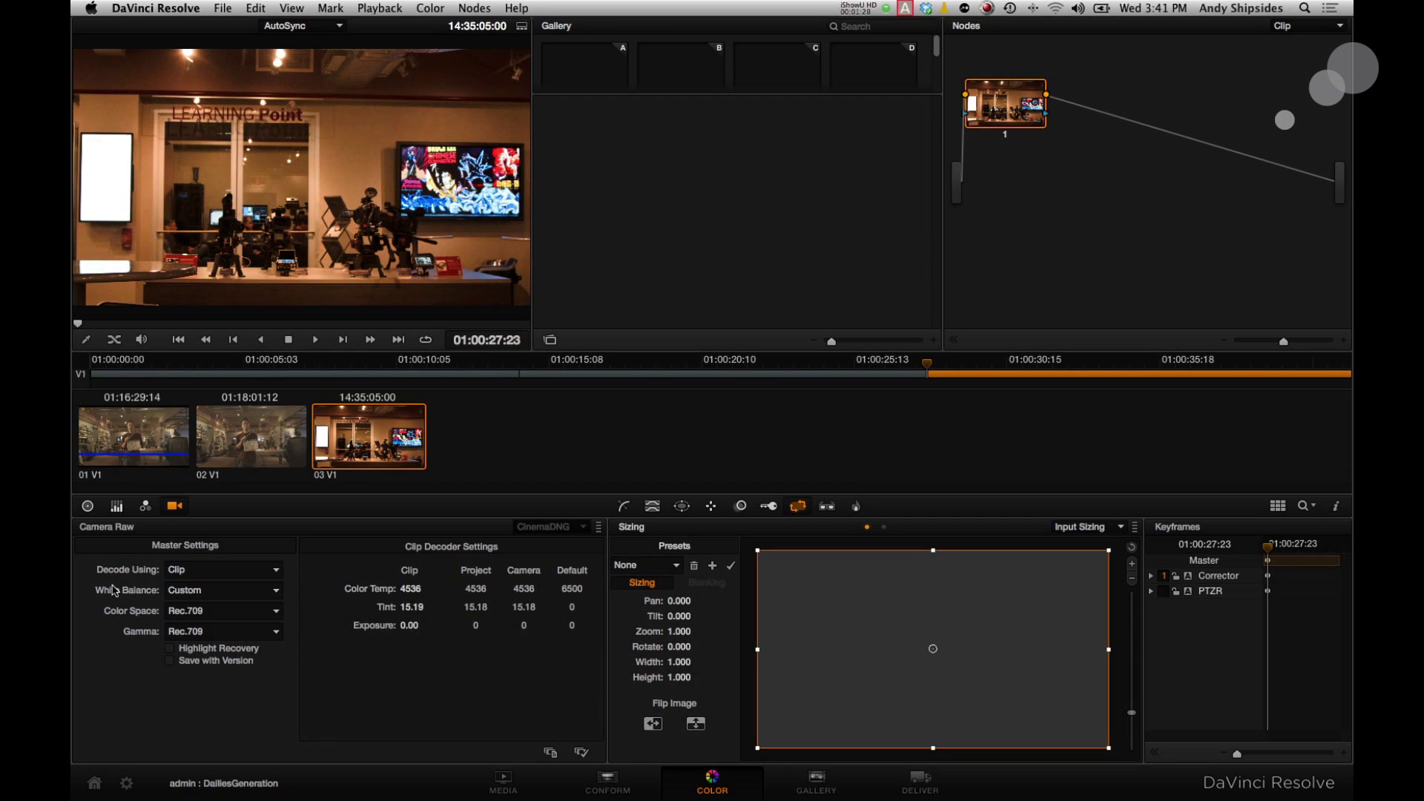
click(206, 612)
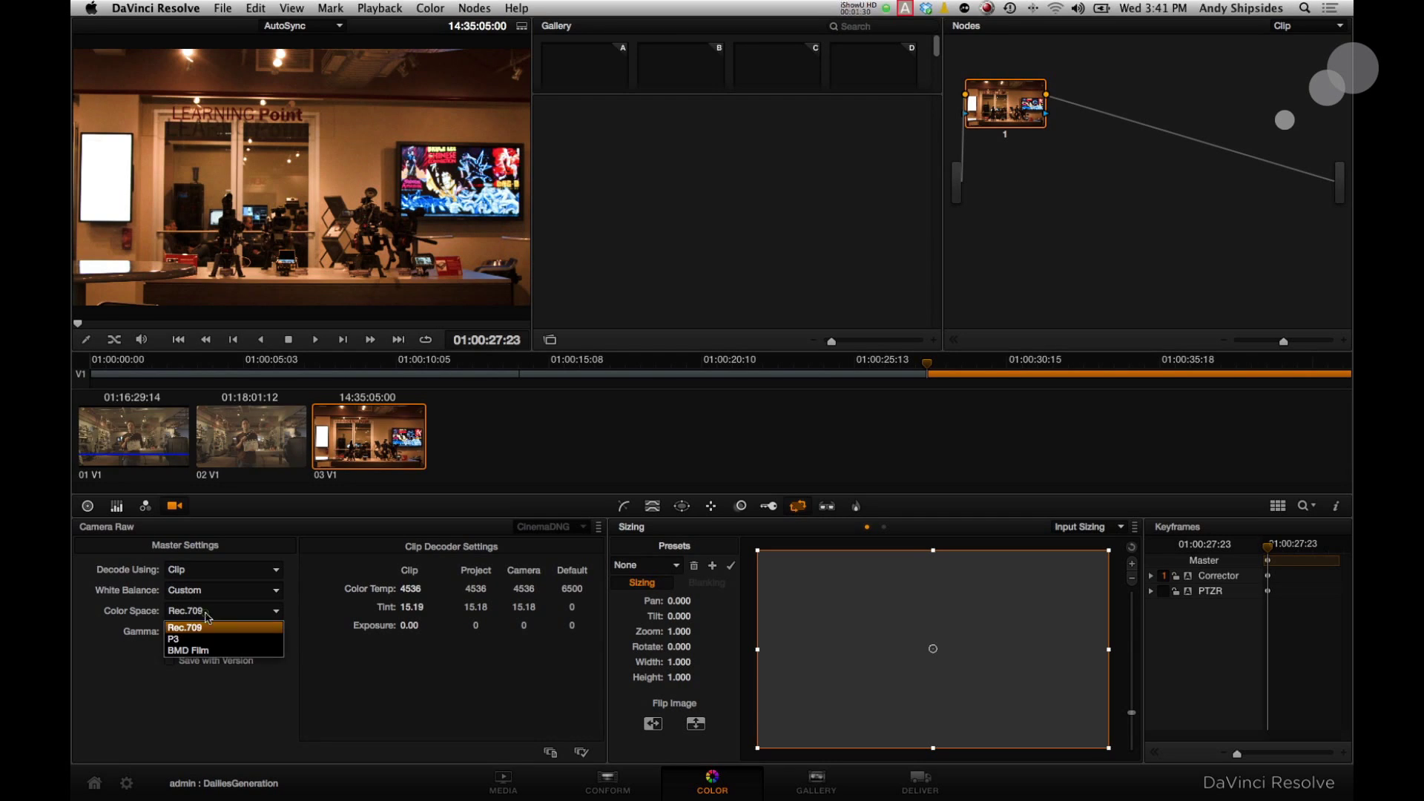
click(203, 652)
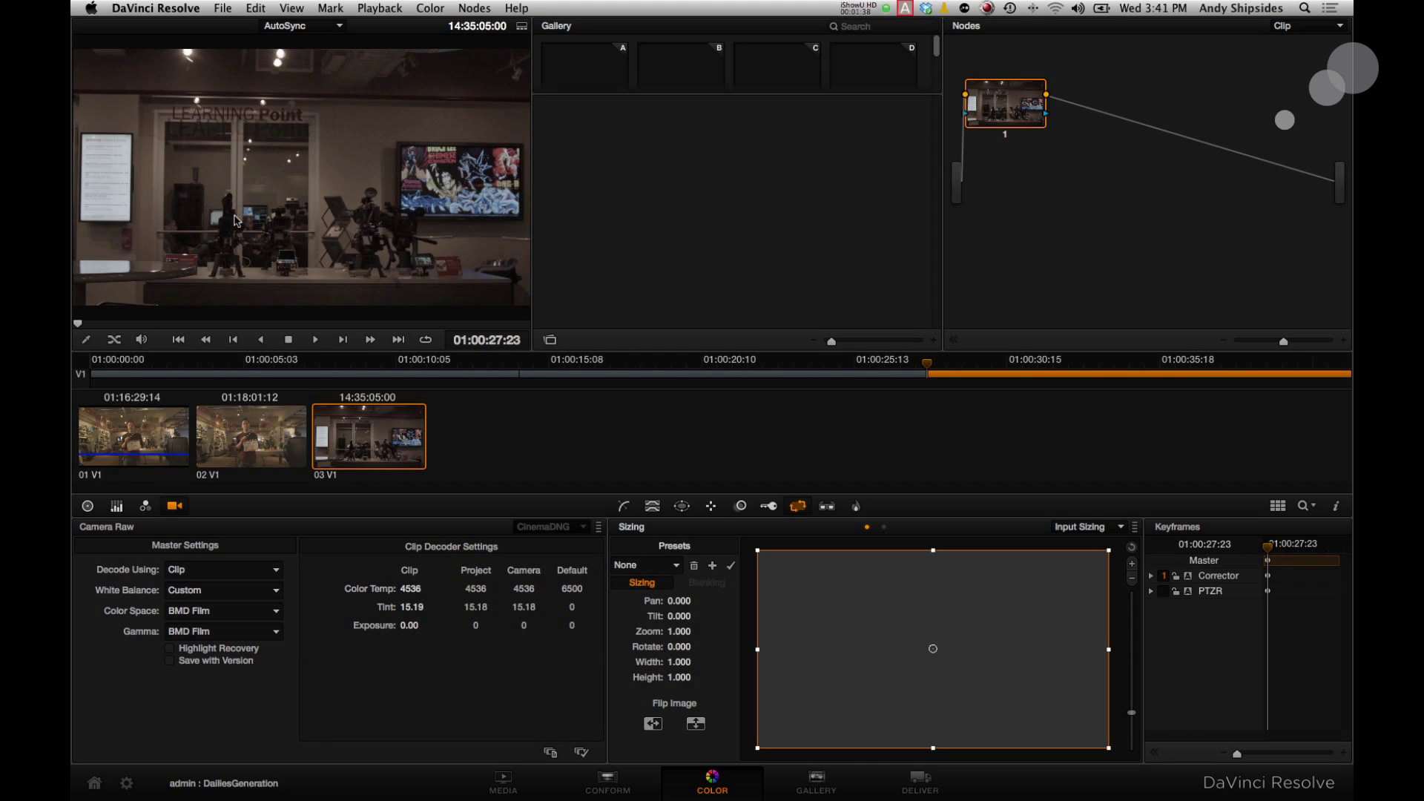
click(220, 618)
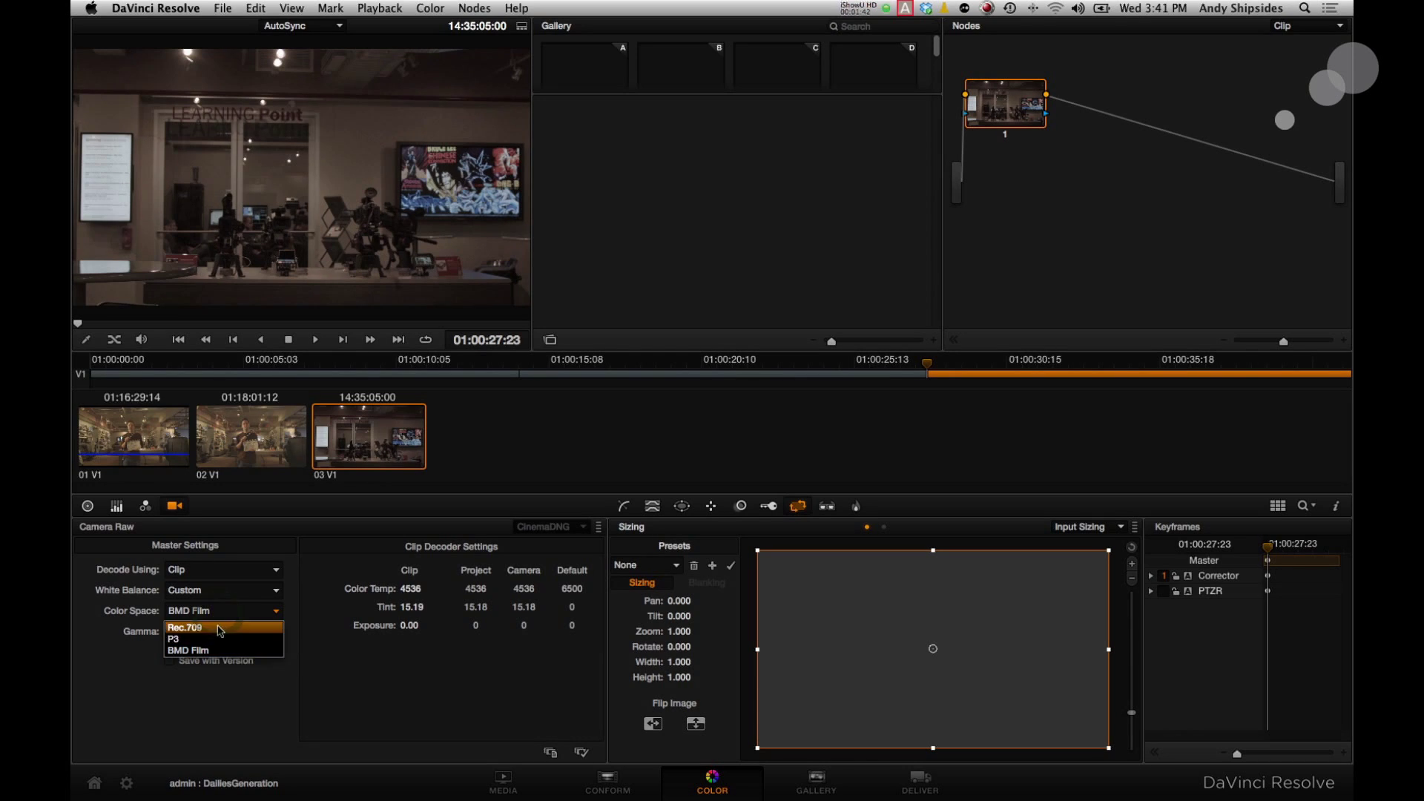
click(210, 632)
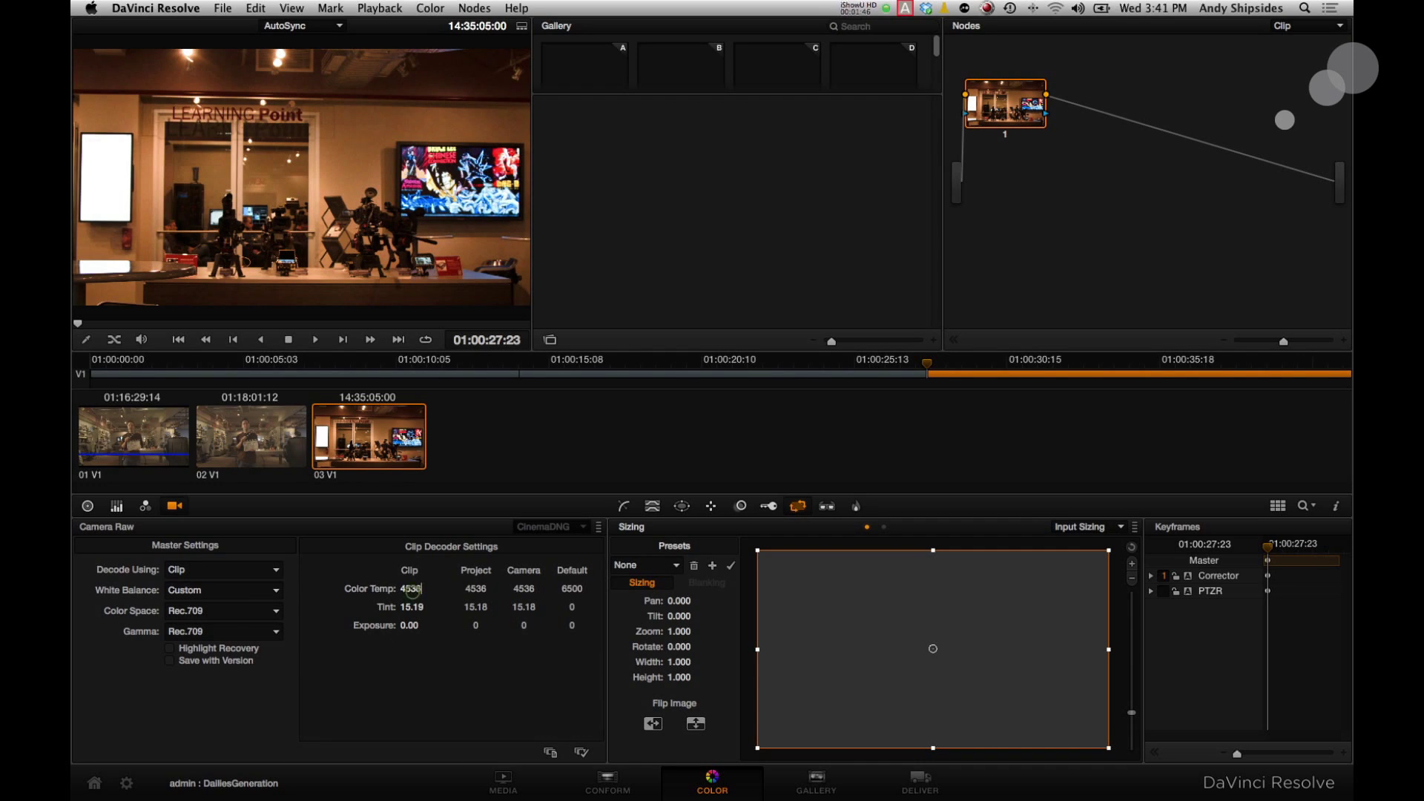
- Set clip 03's raw Color Temp to 4056, then raise Exposure and settle it at 0.39
drag(412, 591, 426, 591)
drag(409, 628, 428, 619)
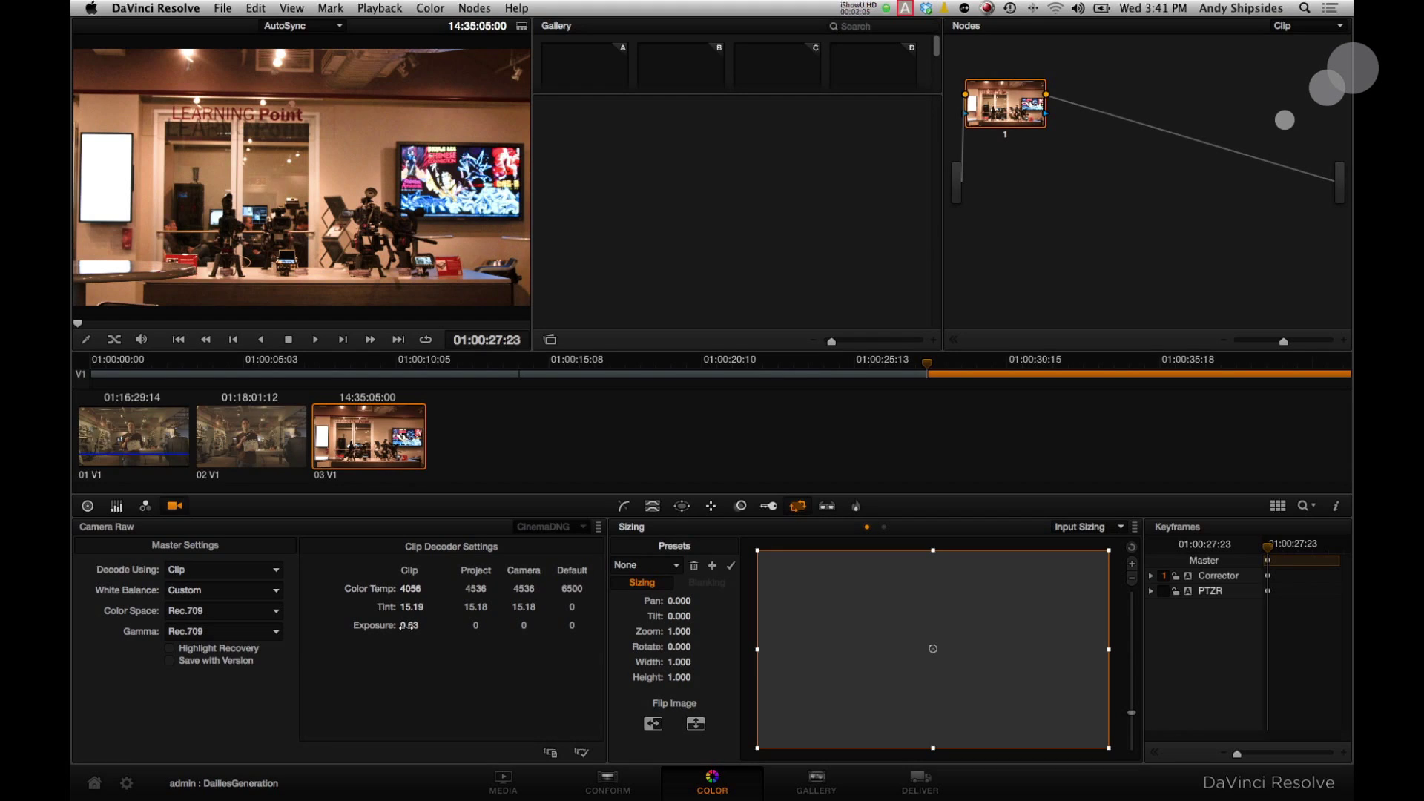
drag(406, 628, 428, 627)
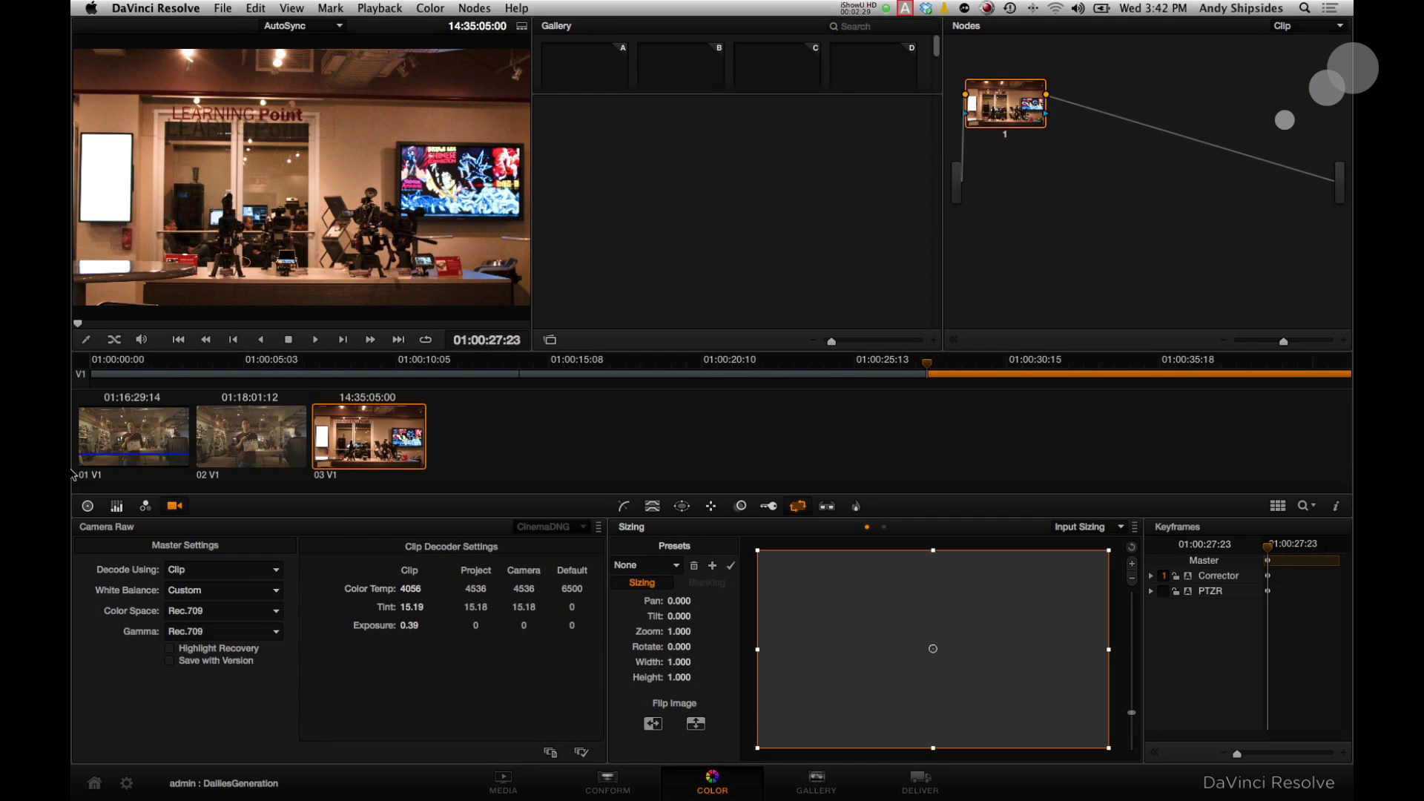
- Select clip 01 V1 and show its Color Wheels palette
click(152, 431)
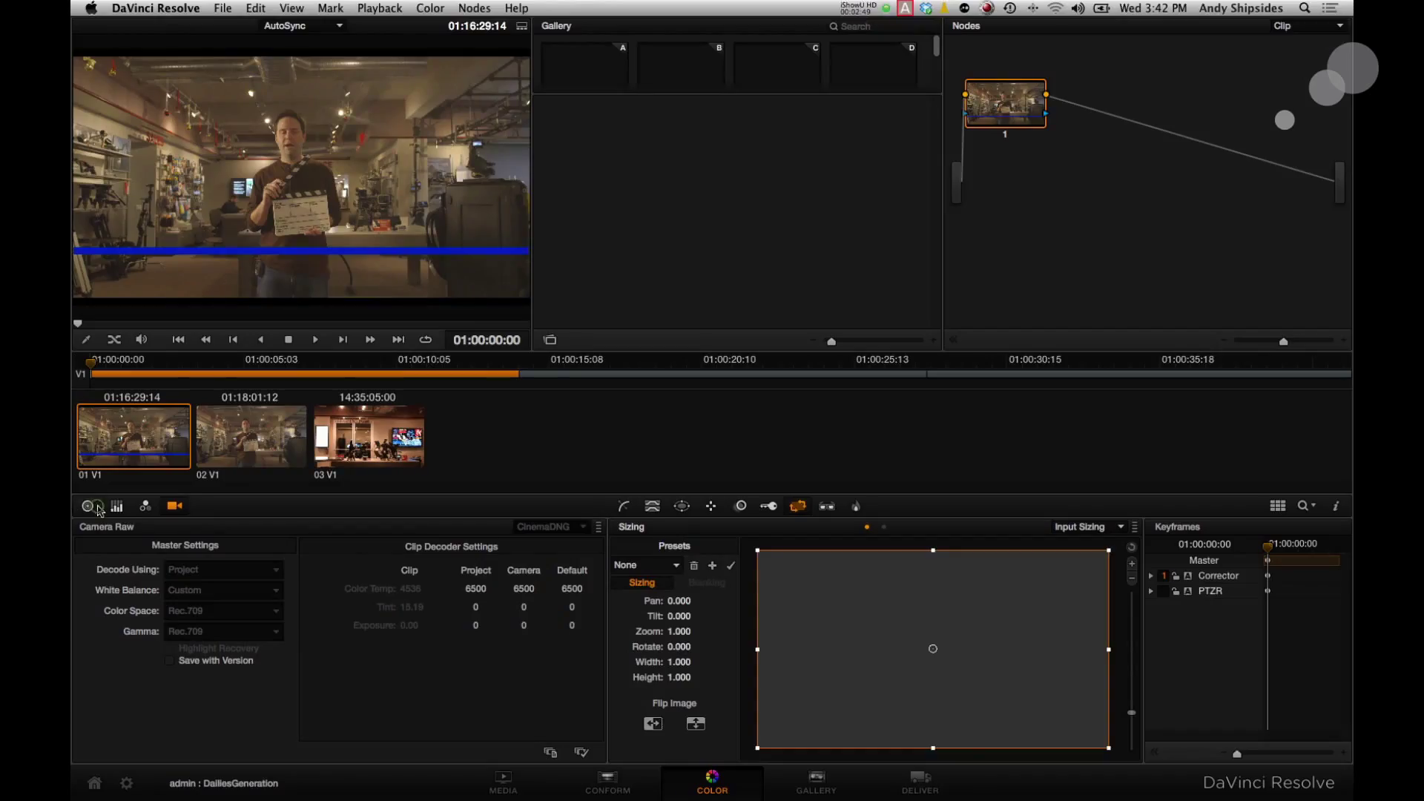
click(88, 506)
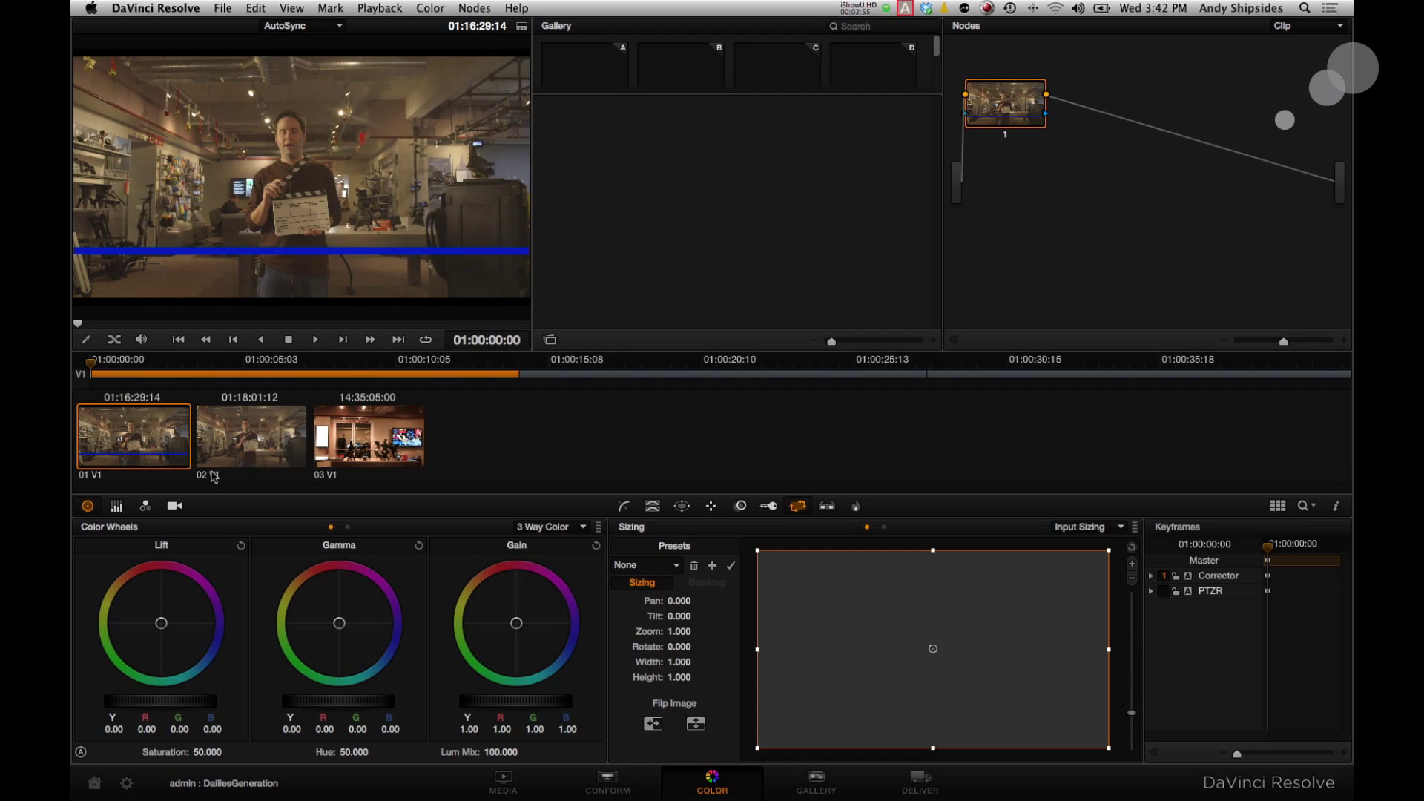
right_click(127, 435)
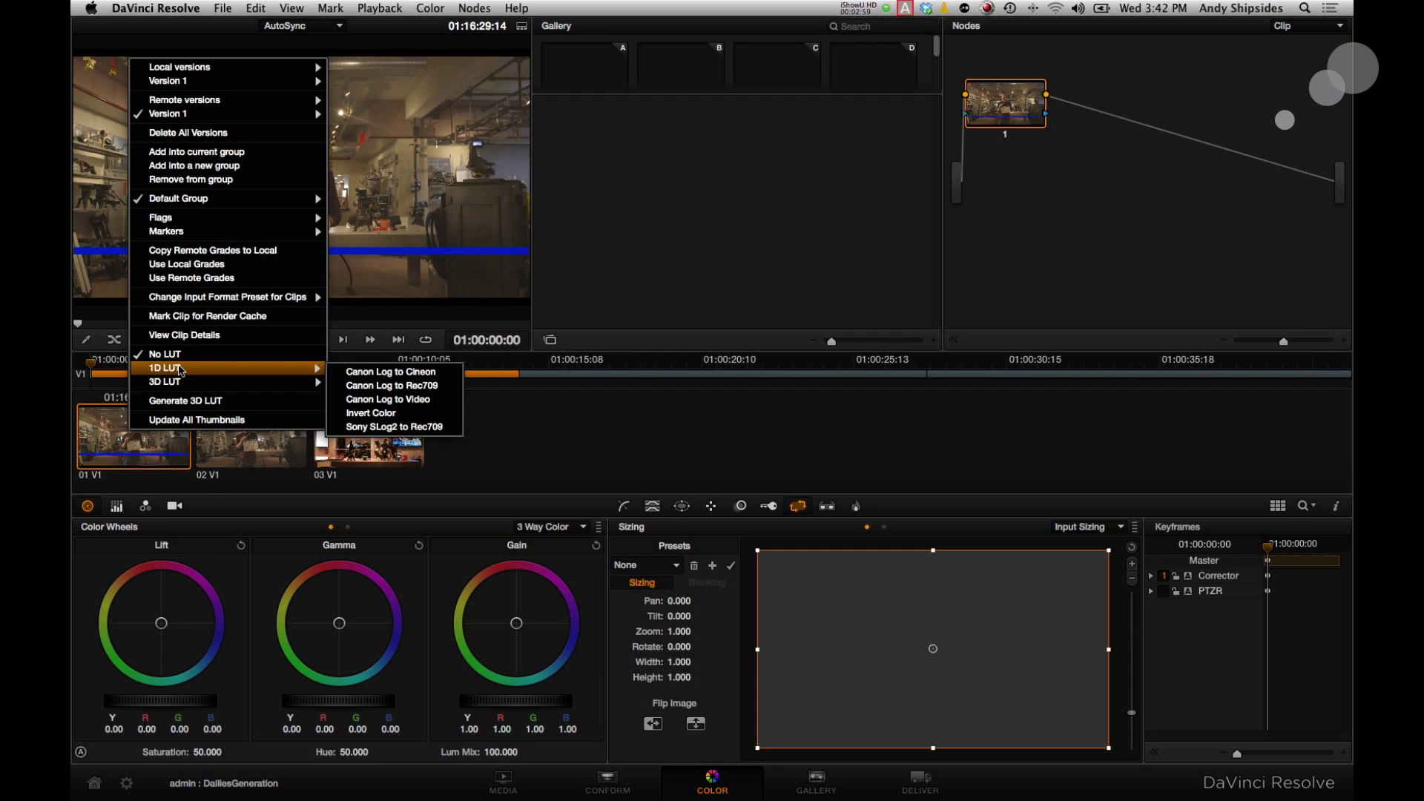
mouse_move(273, 368)
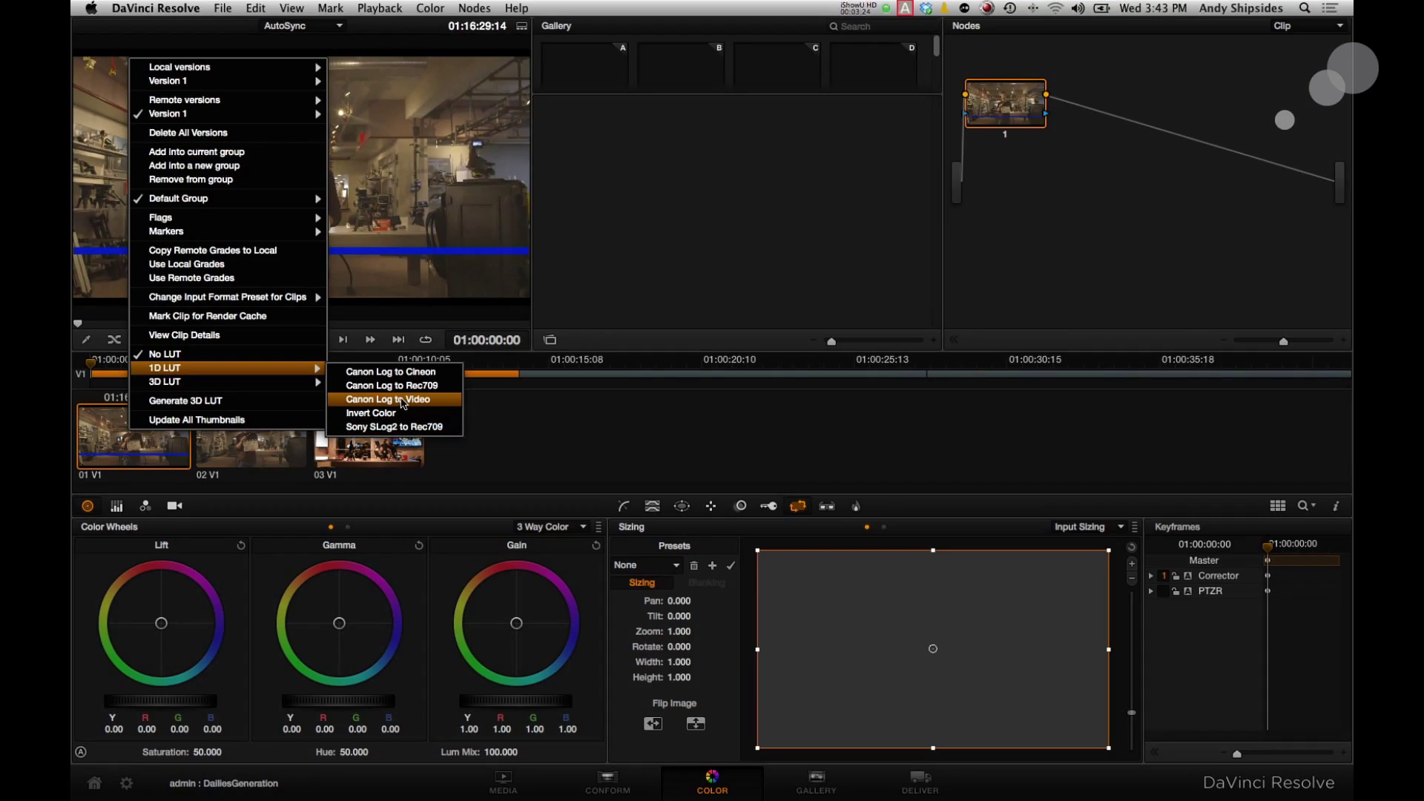
click(423, 401)
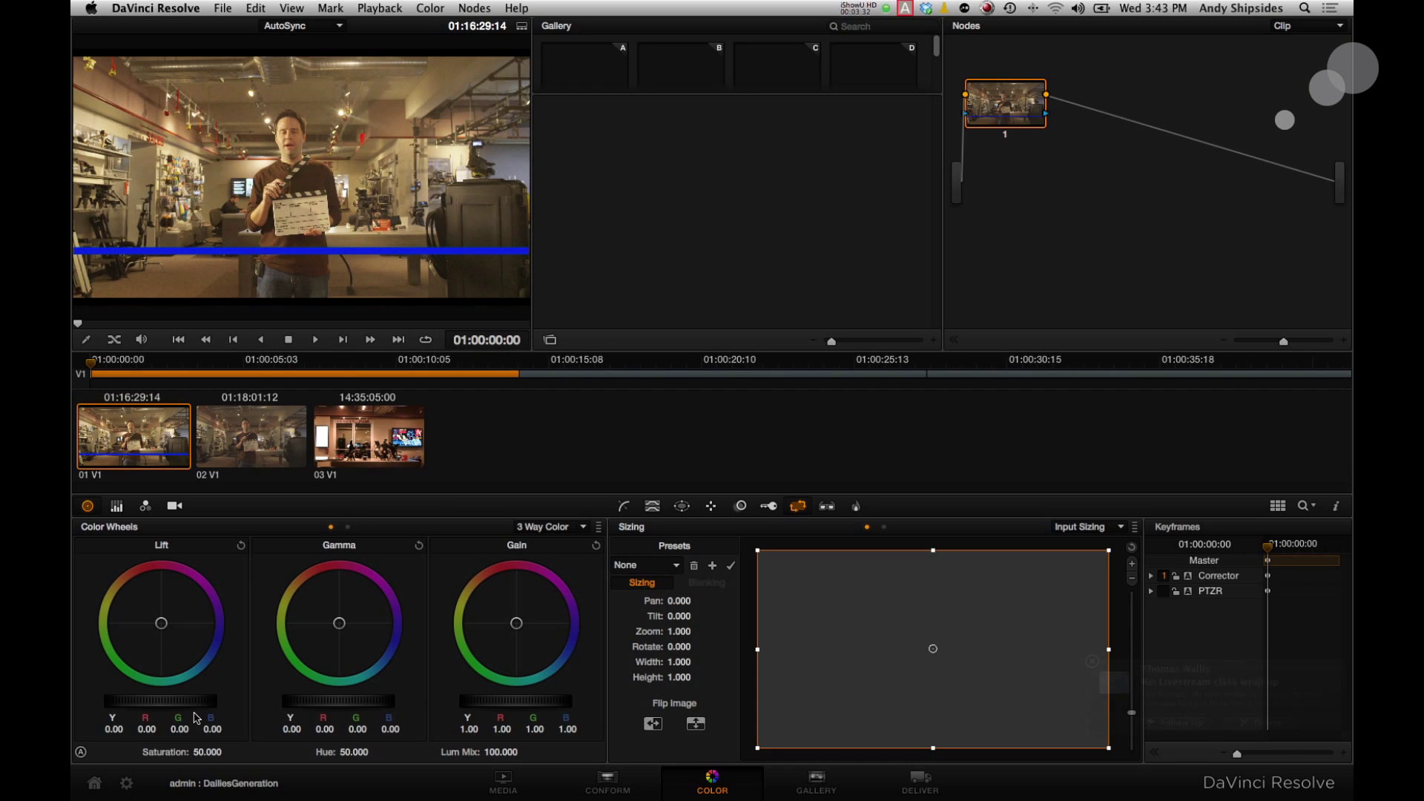
drag(178, 701, 124, 705)
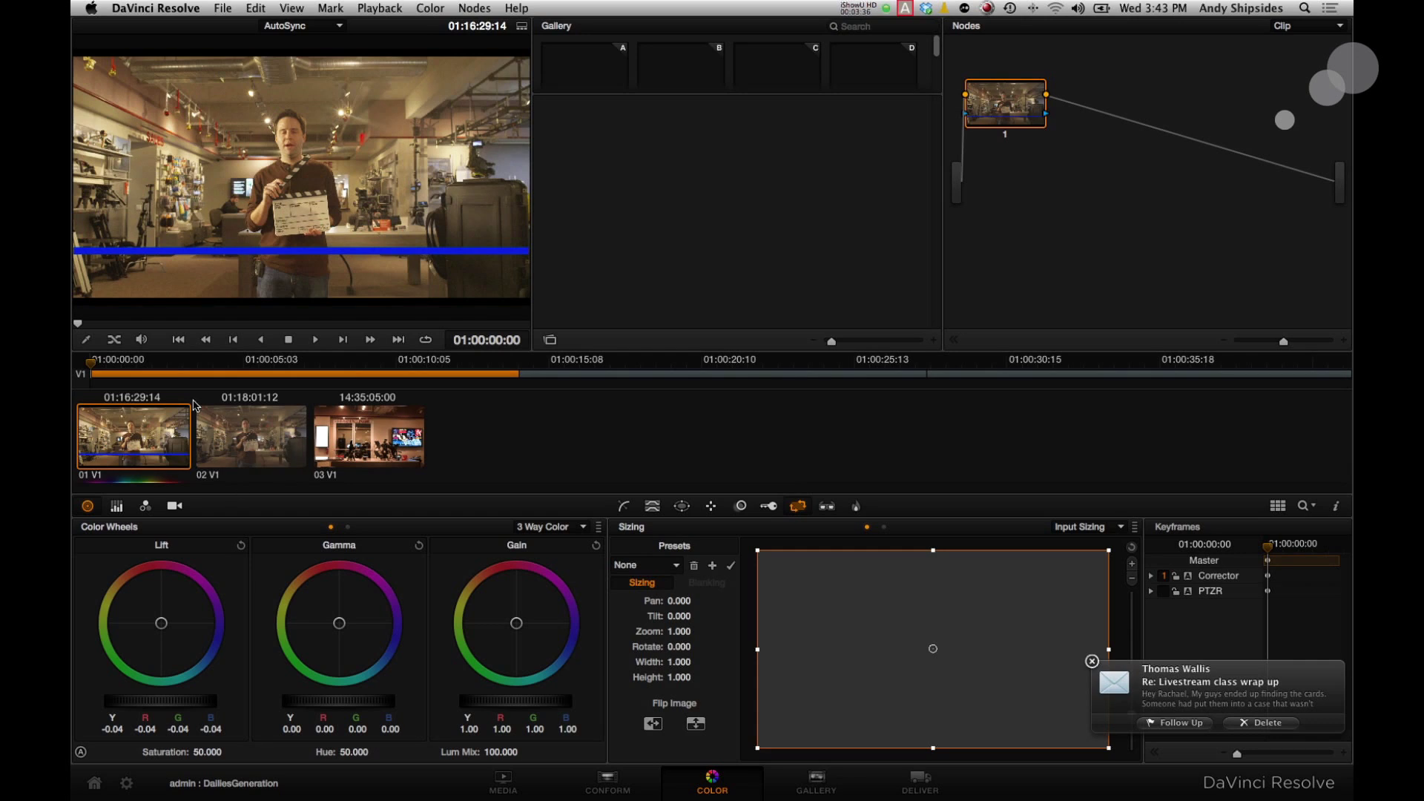
click(255, 339)
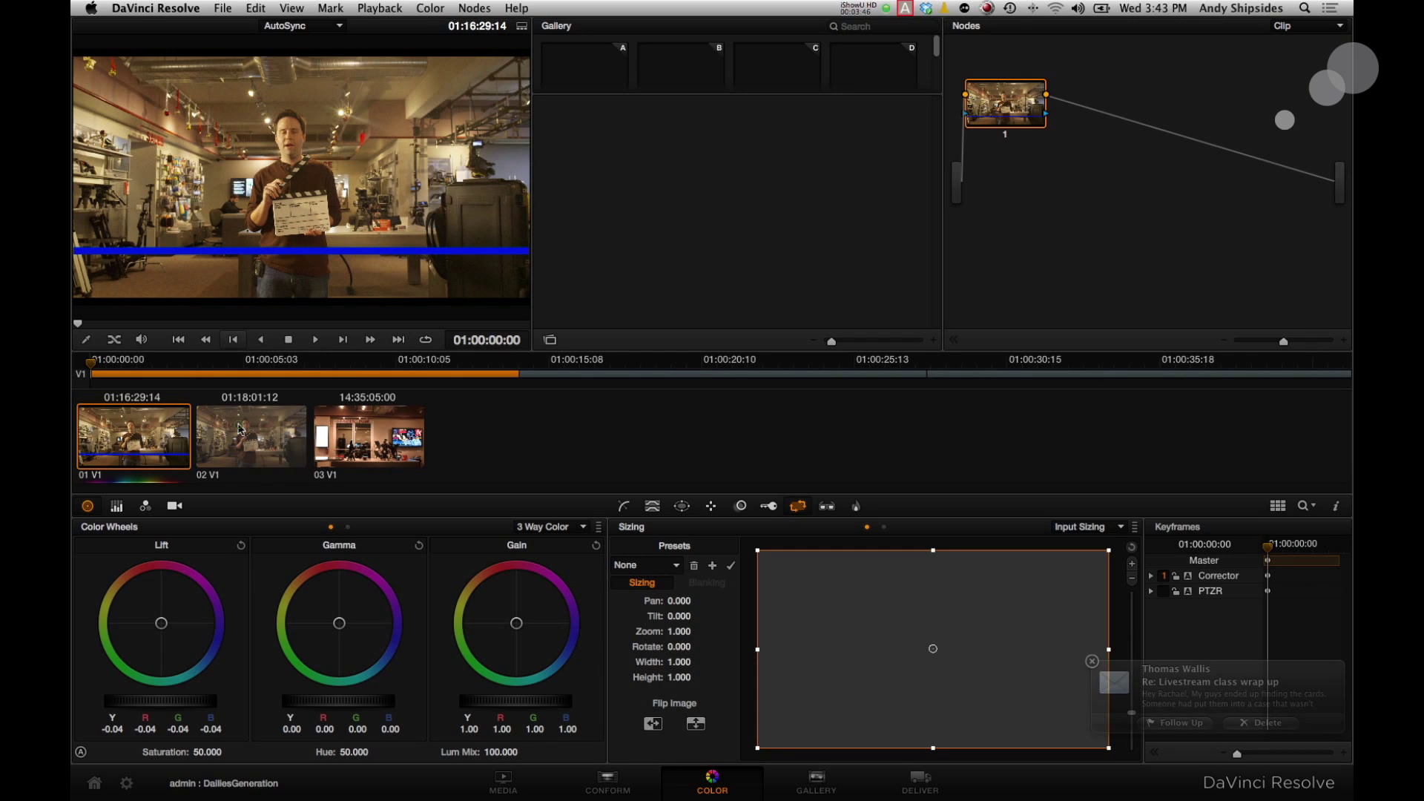
- Apply the Canon Log to Video 1D LUT to clip 02
click(239, 428)
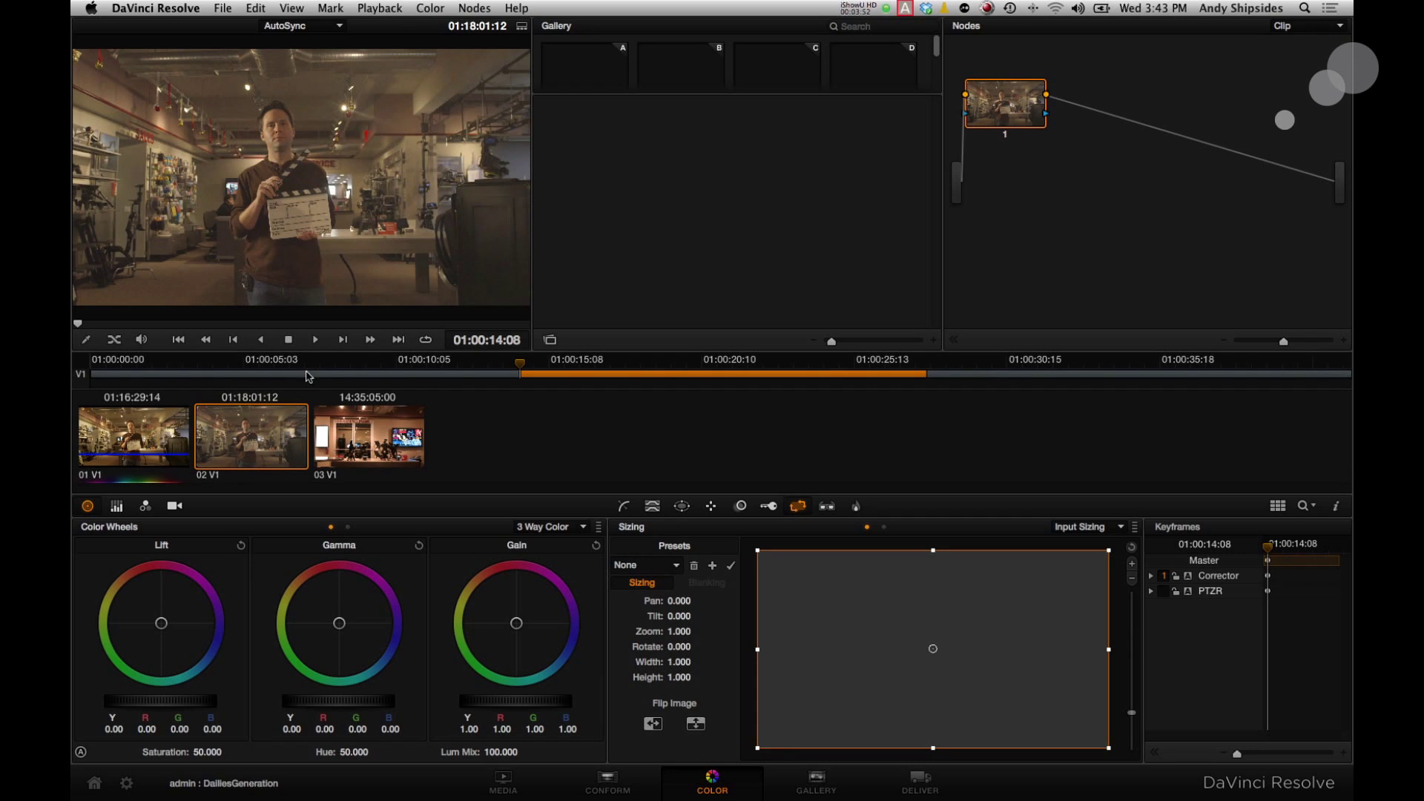
right_click(274, 456)
mouse_move(315, 399)
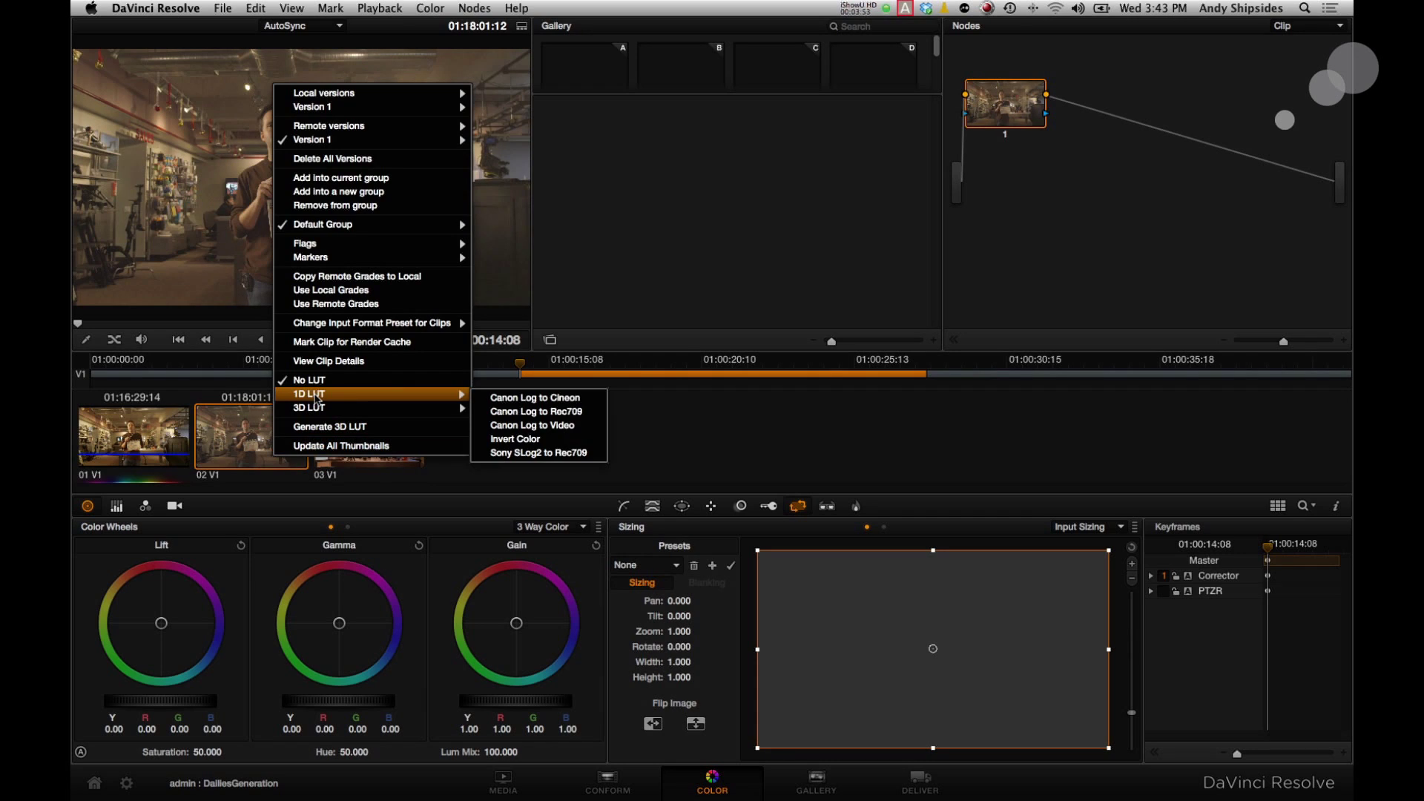
click(566, 428)
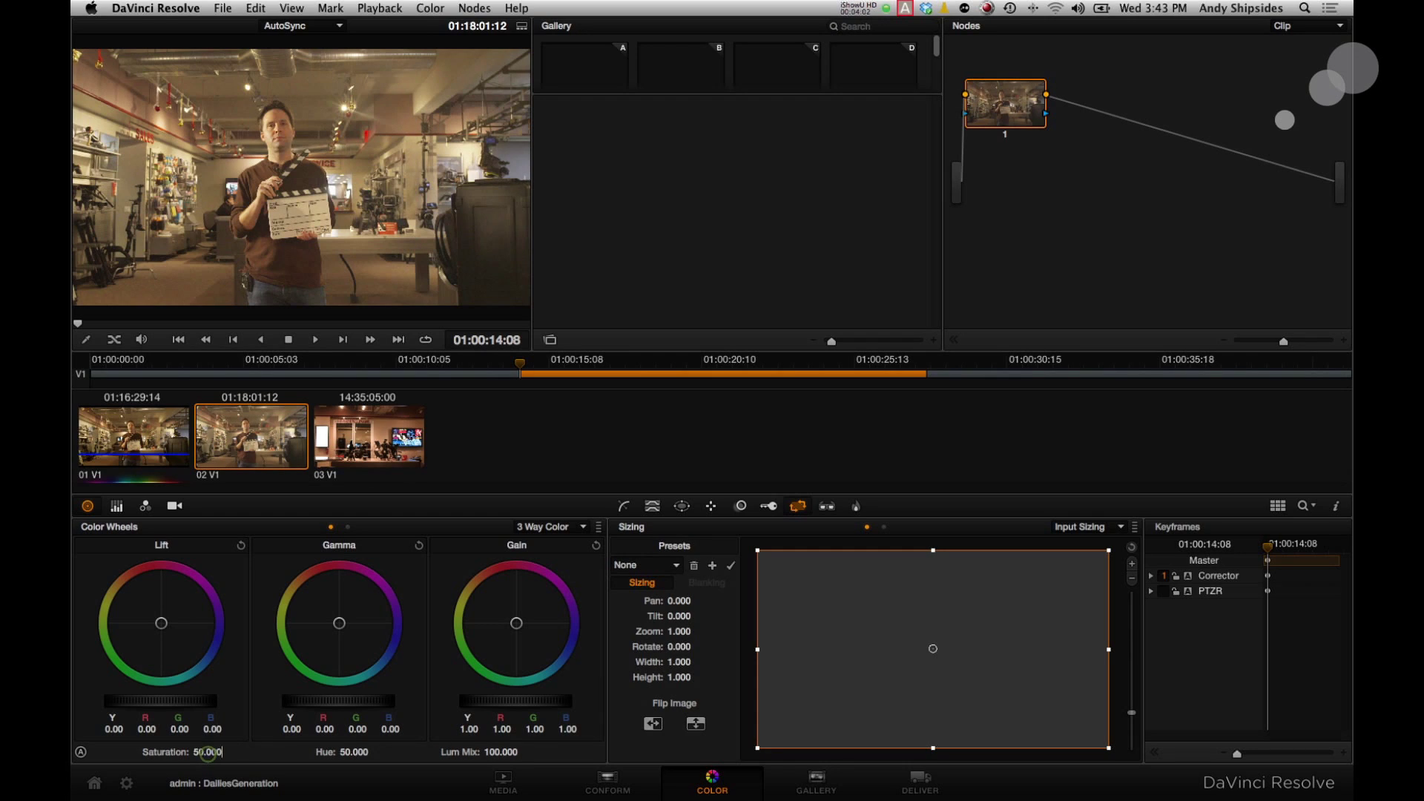
- Raise saturation to 58.2, lower Lift to -0.04, and shift Gain slightly toward blue
drag(208, 754, 222, 754)
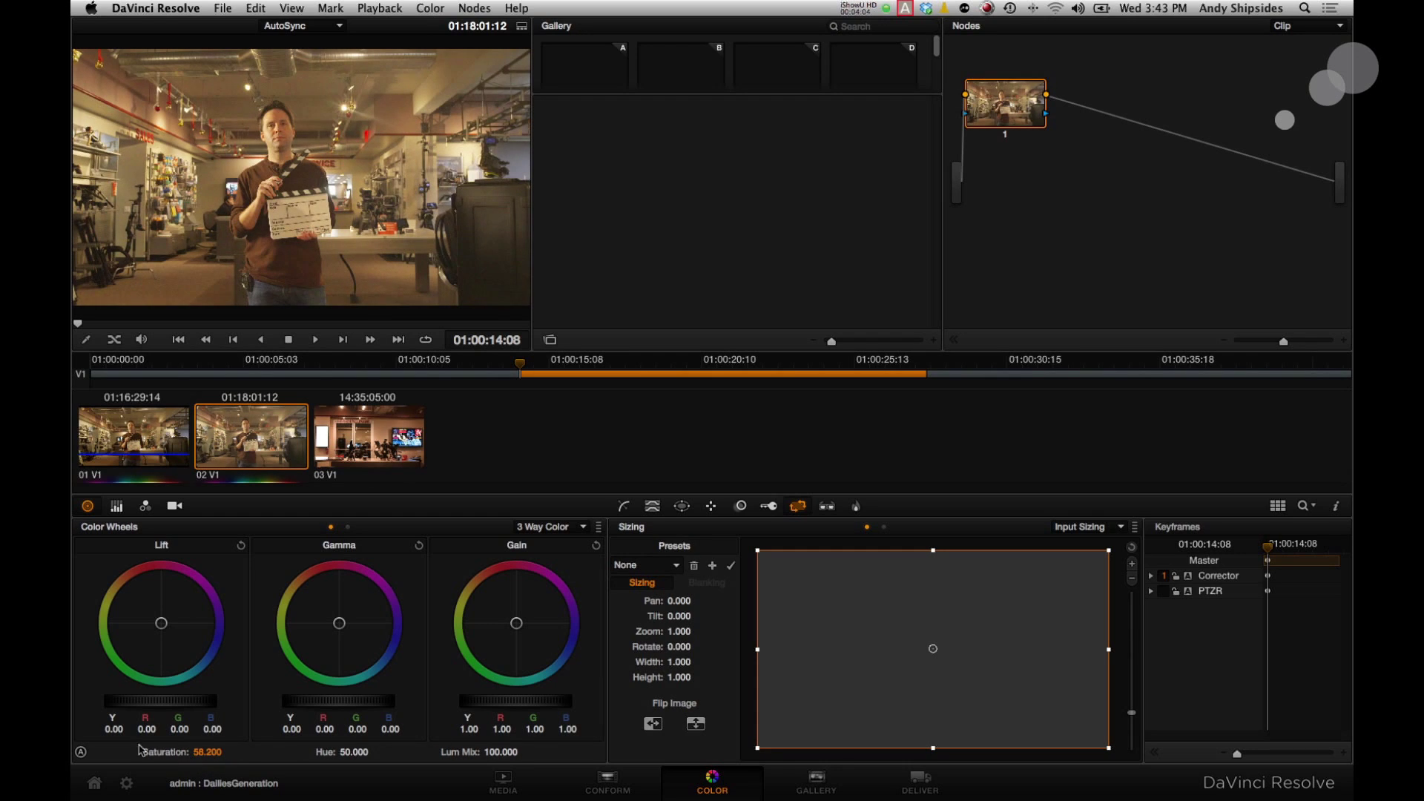
drag(164, 702, 133, 707)
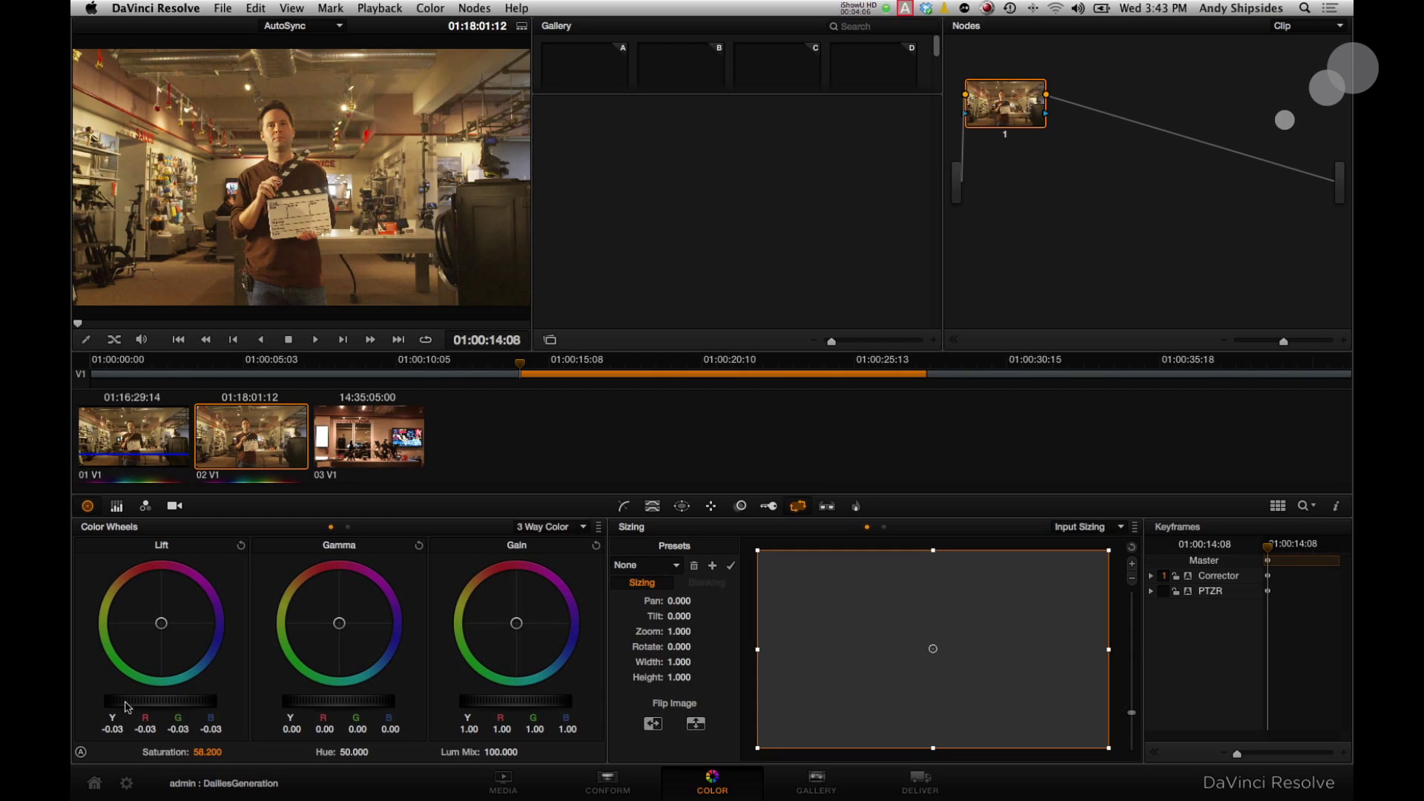
drag(123, 708, 118, 709)
drag(518, 629, 561, 659)
key(super+z)
drag(521, 628, 532, 644)
- In Data Burn In, enable Source Timecode and leave Source and Record File Name off
click(856, 506)
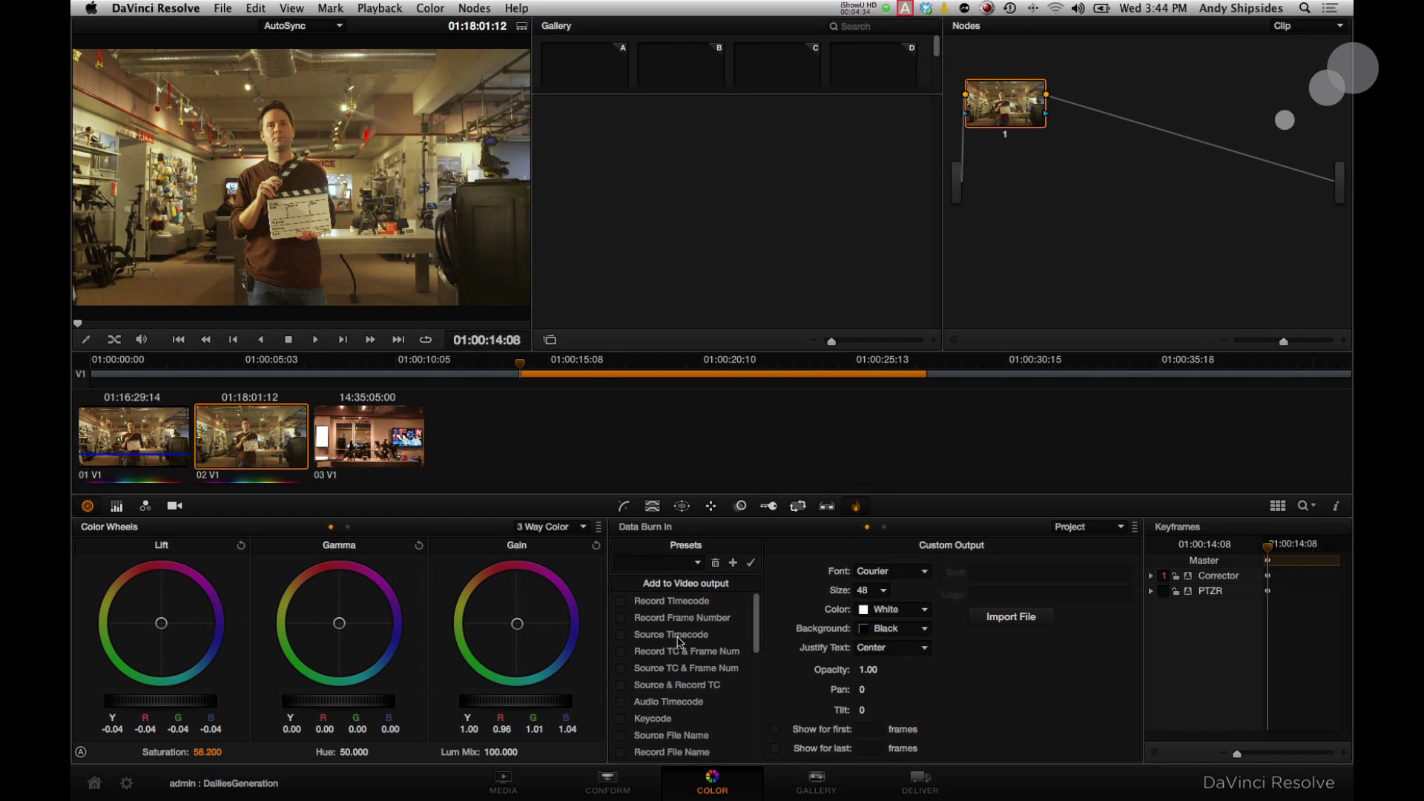
click(625, 636)
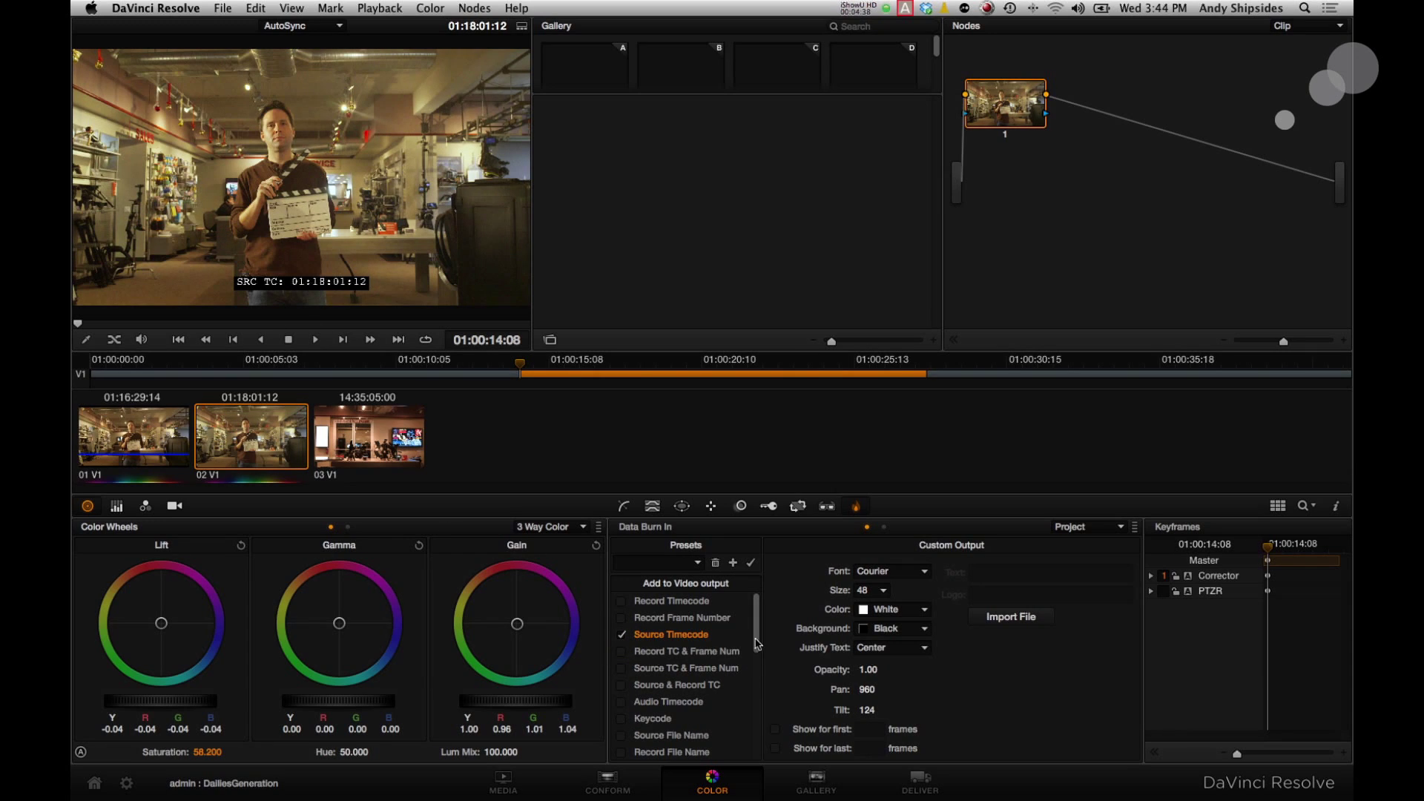
click(623, 736)
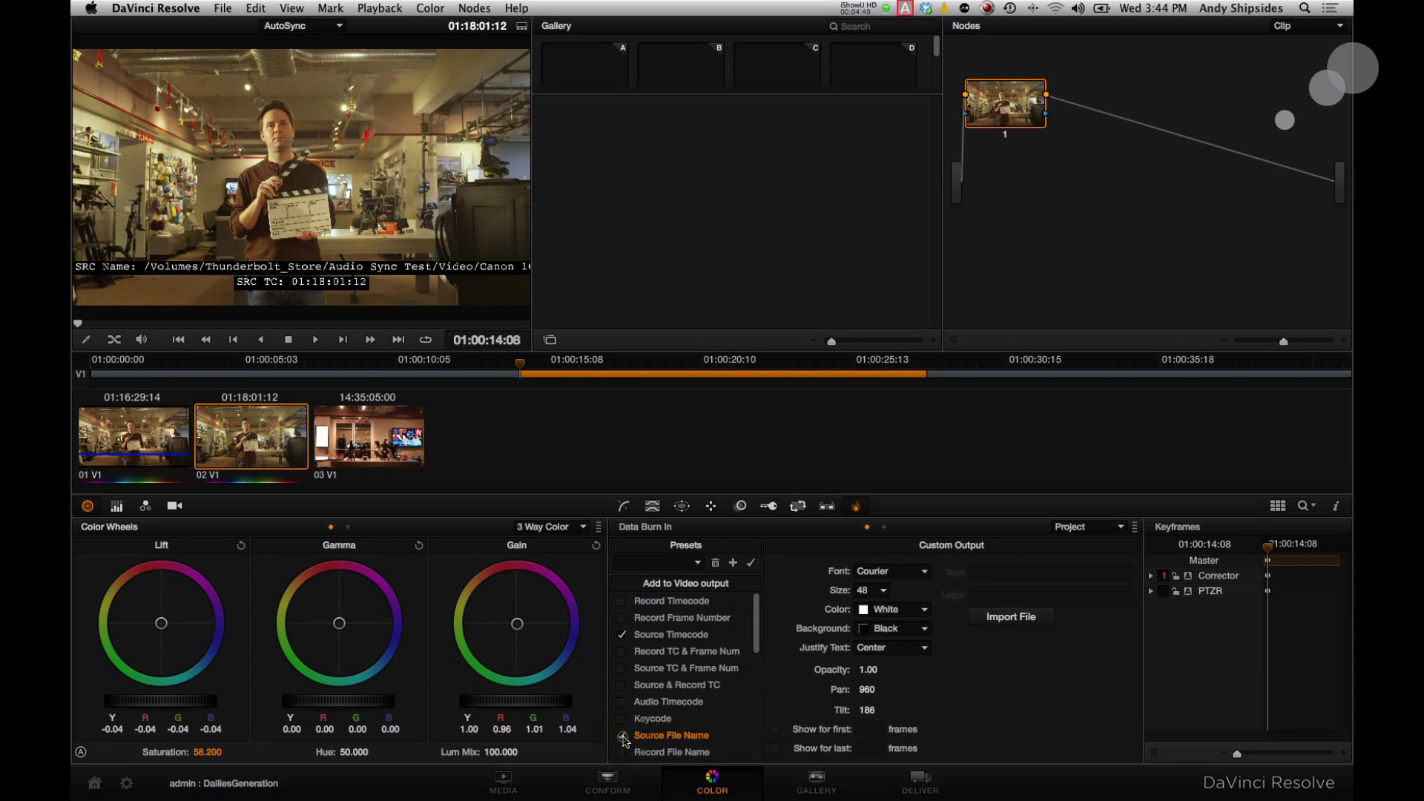
click(623, 736)
click(623, 753)
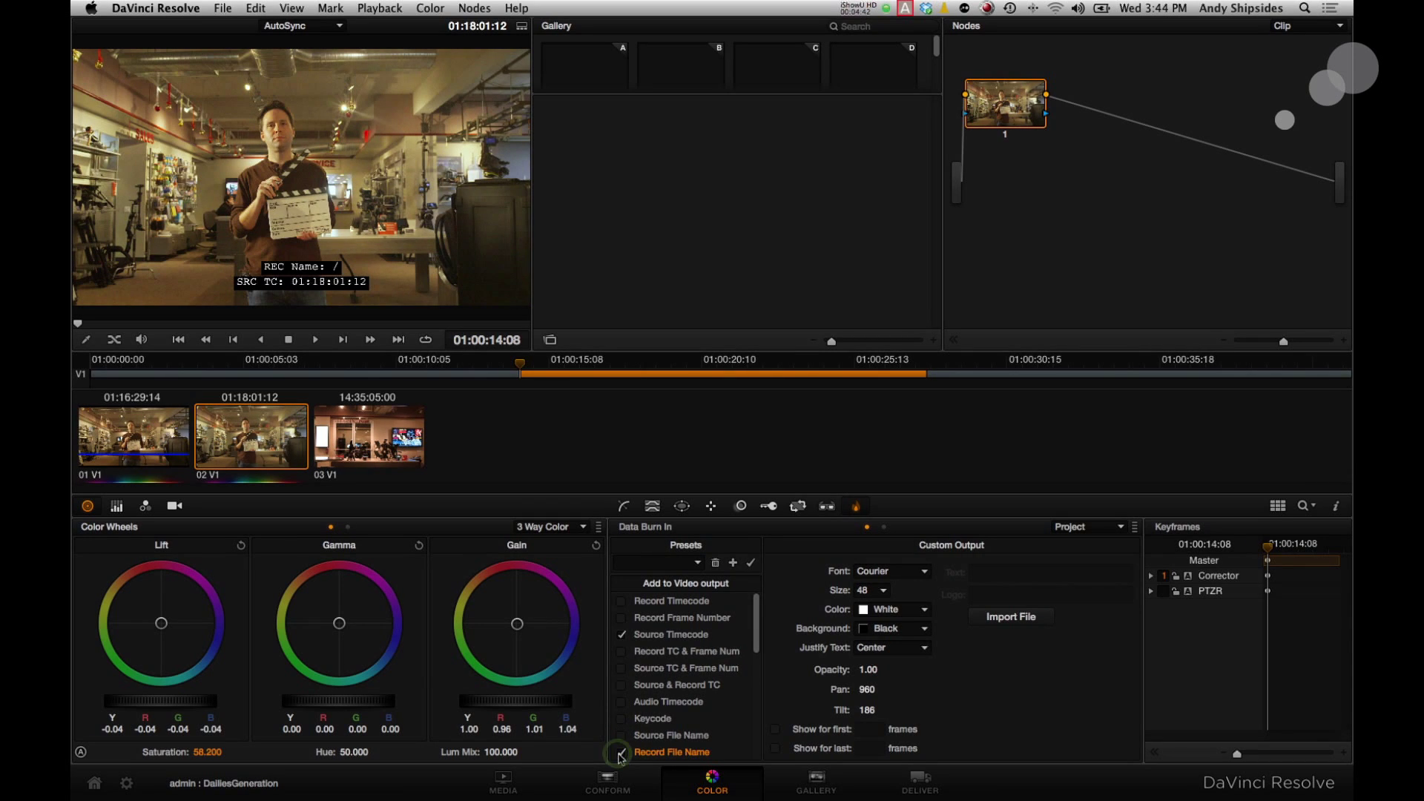
click(622, 753)
- Load clip 01 V1 in the viewer, showing SRC TC 01:16:29:14
drag(754, 631, 746, 736)
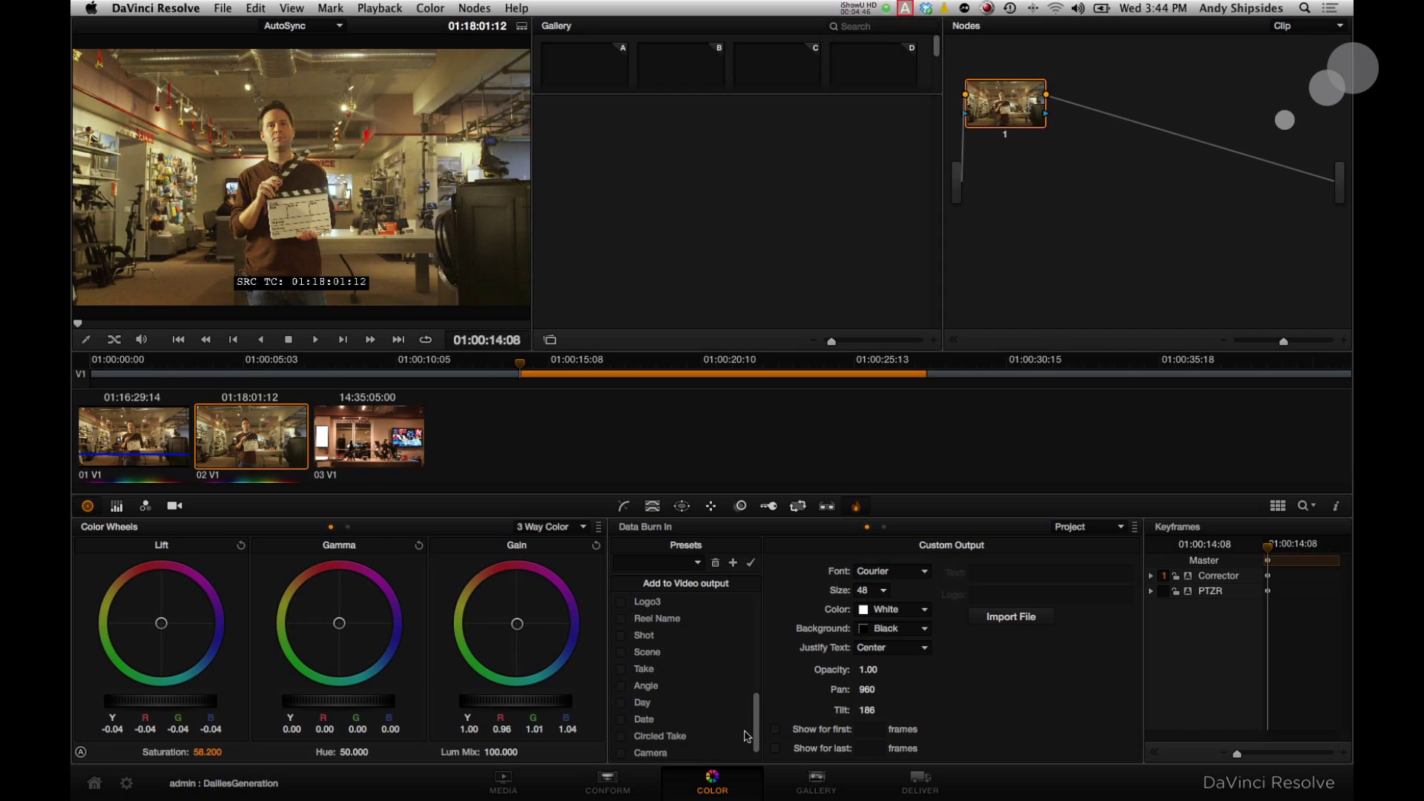
scroll(747, 736, up, 5)
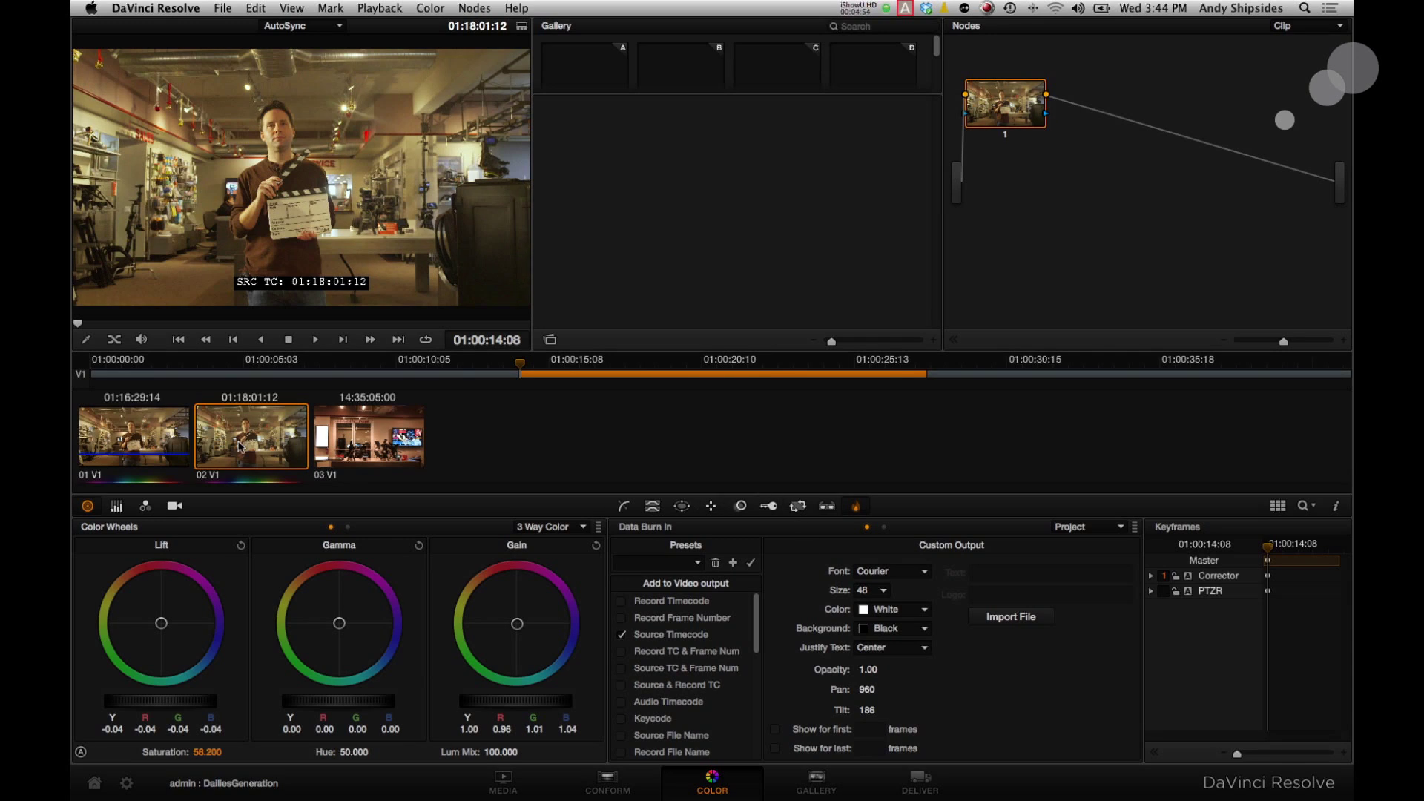
click(157, 450)
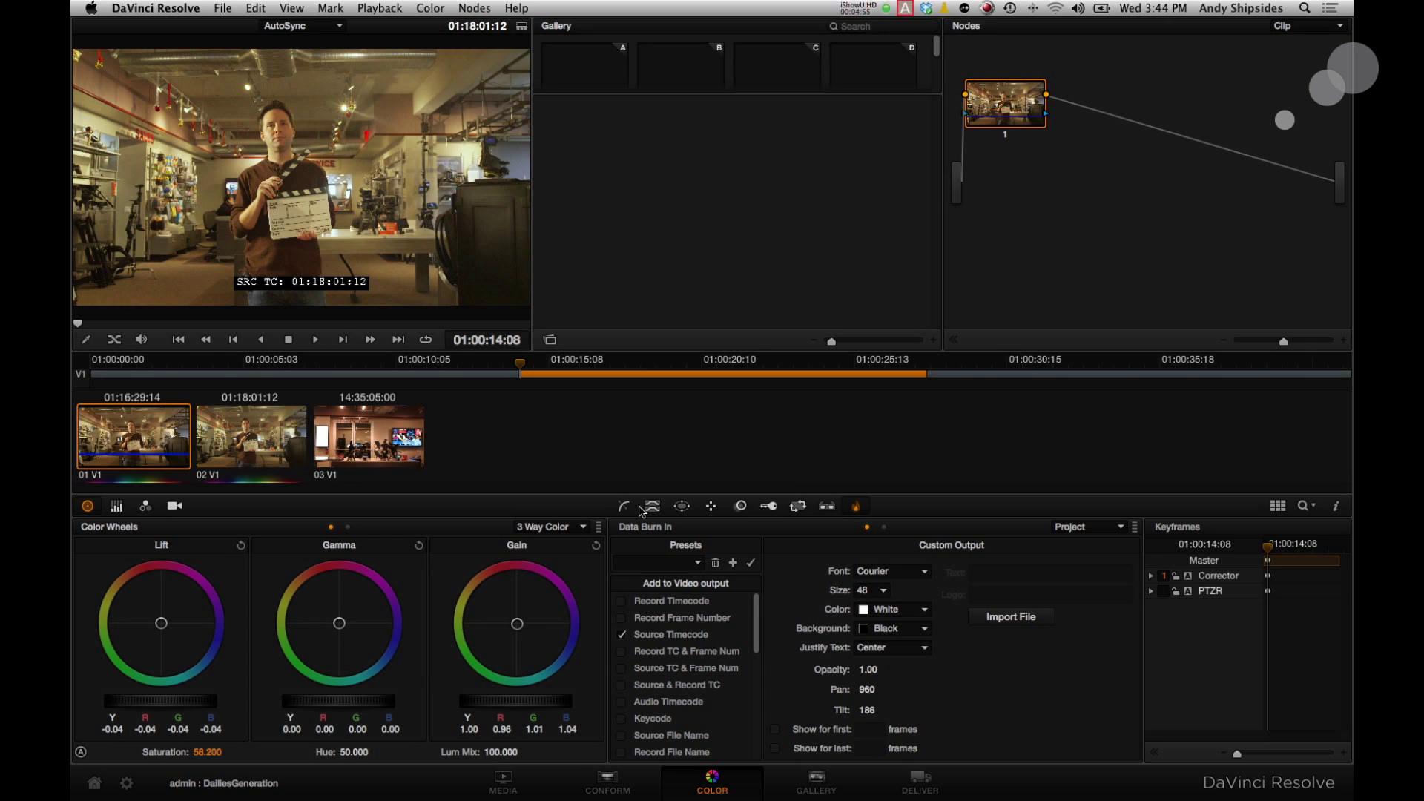
click(171, 430)
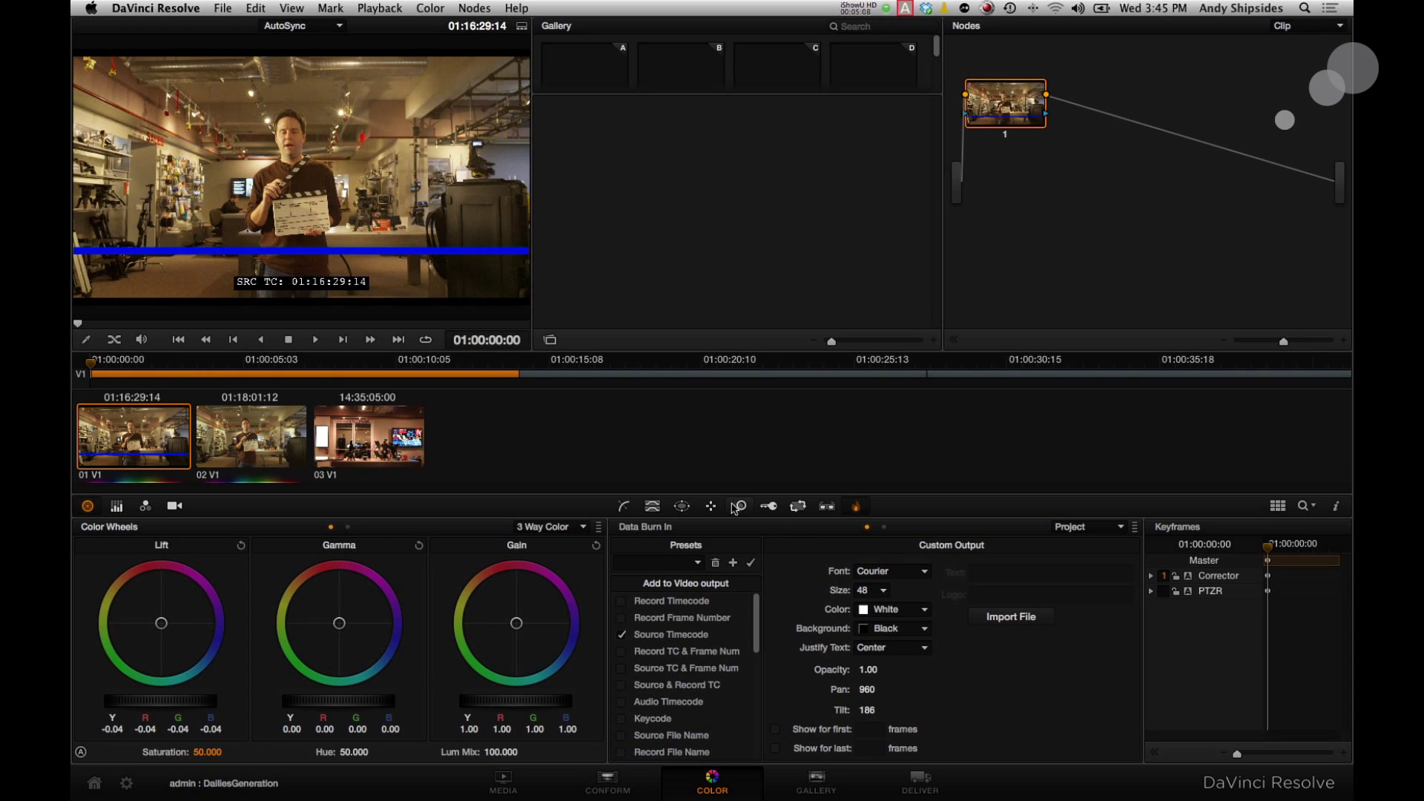
- Set clip 01's input Sizing Zoom to 1.056
click(797, 506)
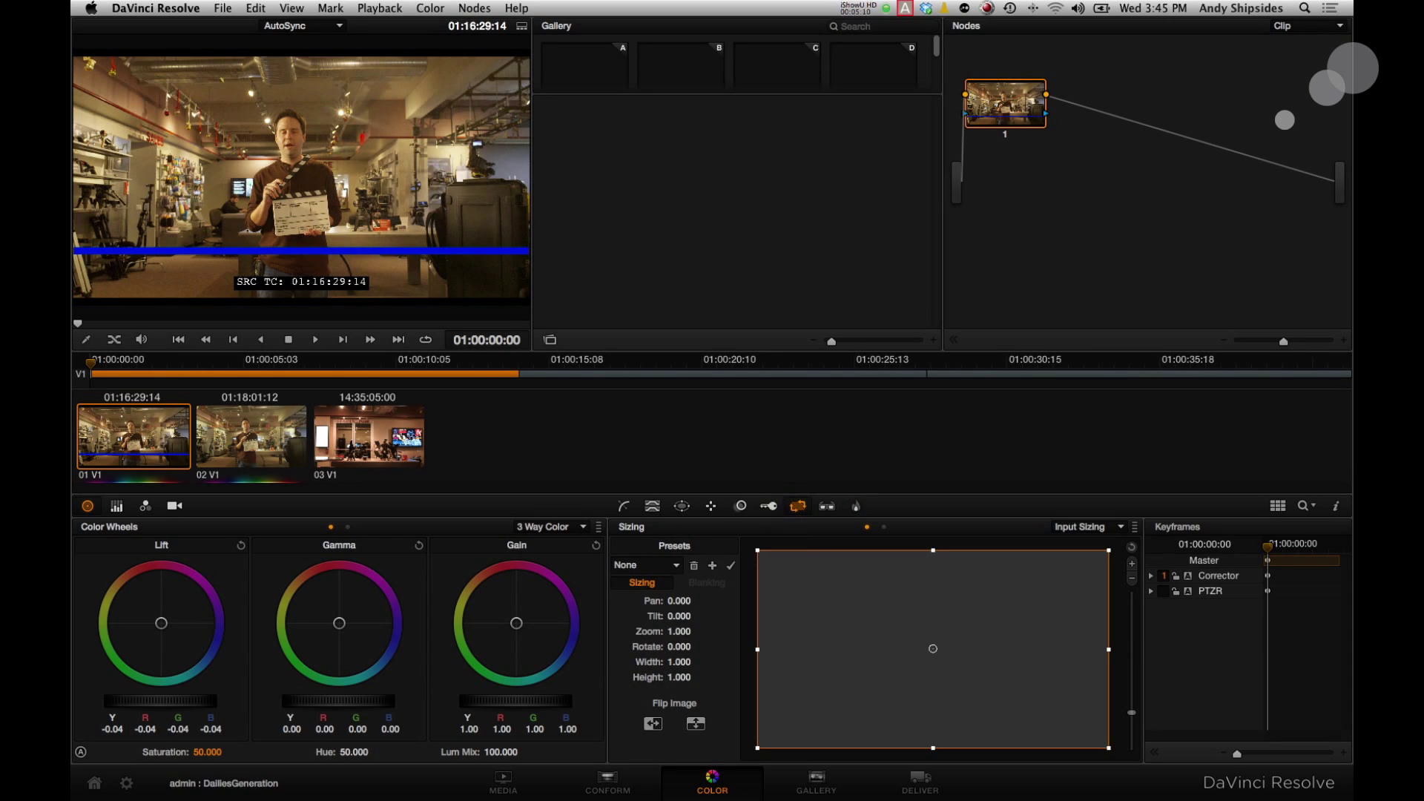
drag(691, 631, 700, 630)
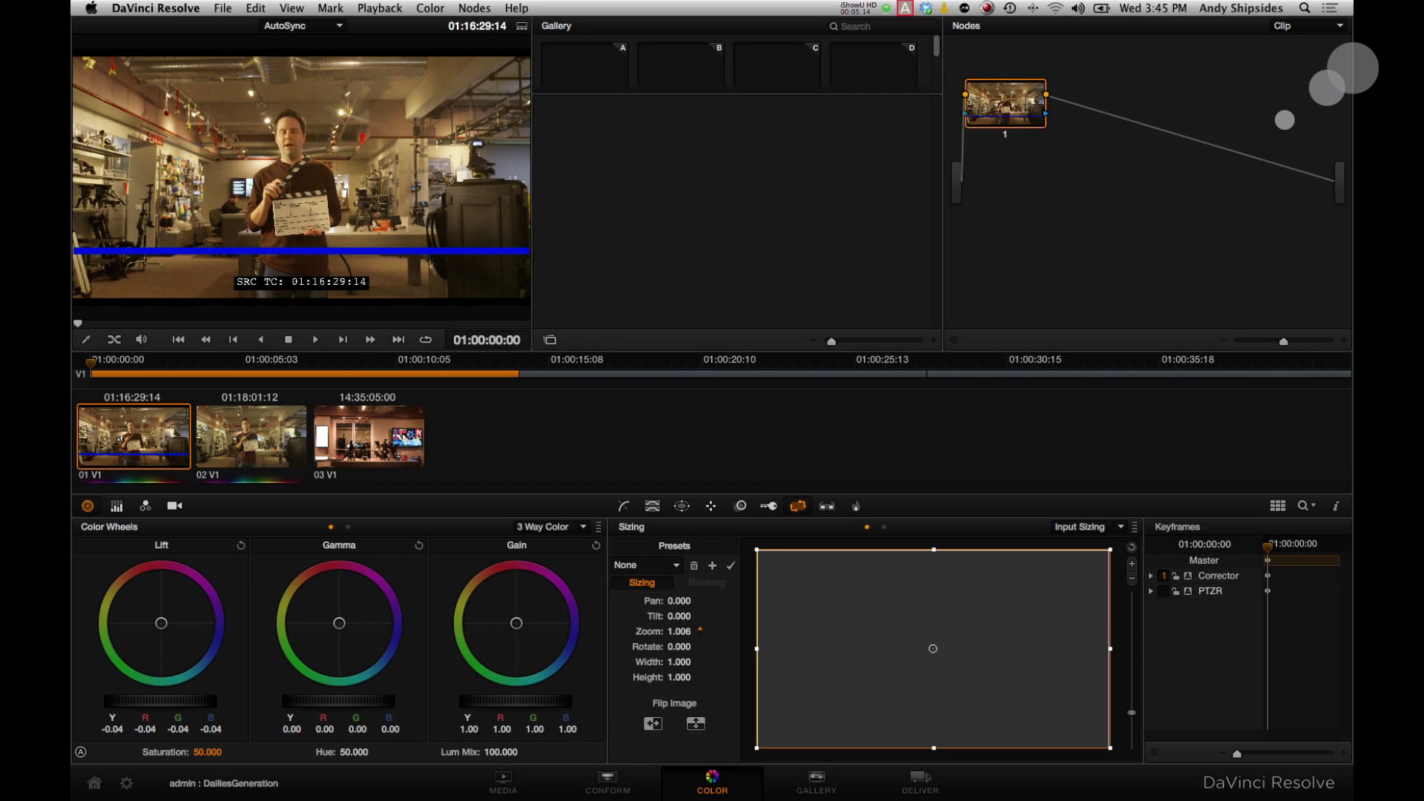
drag(700, 630, 700, 629)
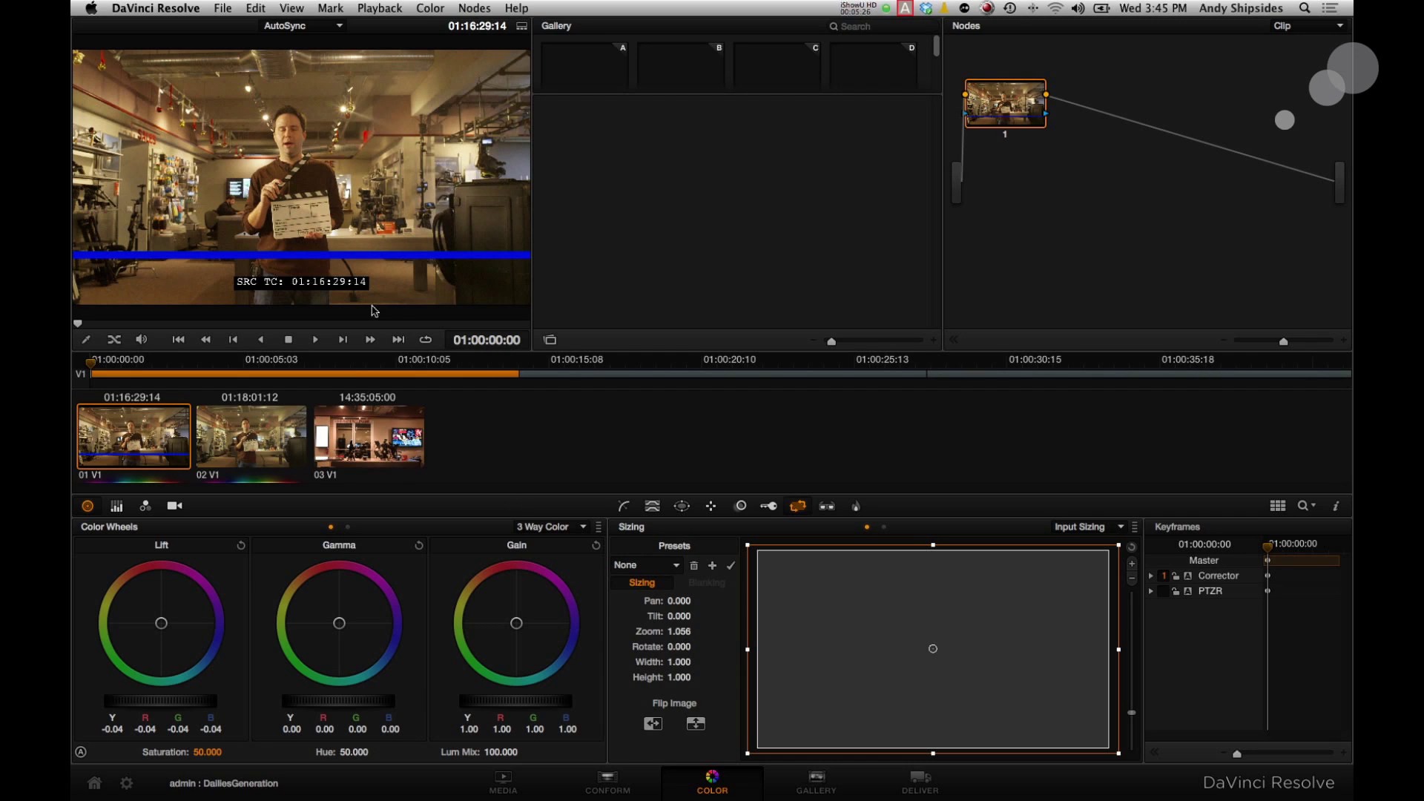
- Switch back and forth between clips 02 and 03 to compare them, ending on clip 02
click(256, 438)
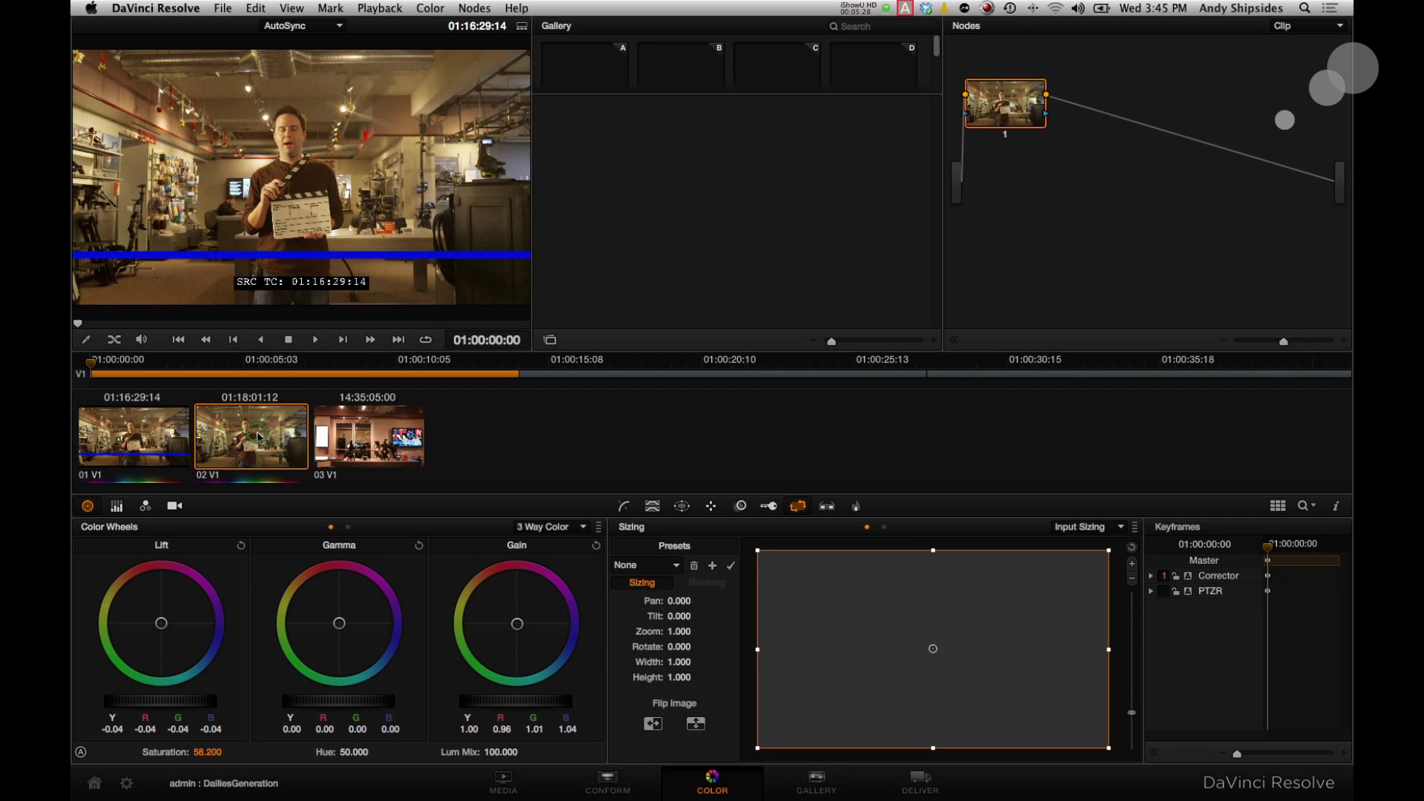
click(351, 445)
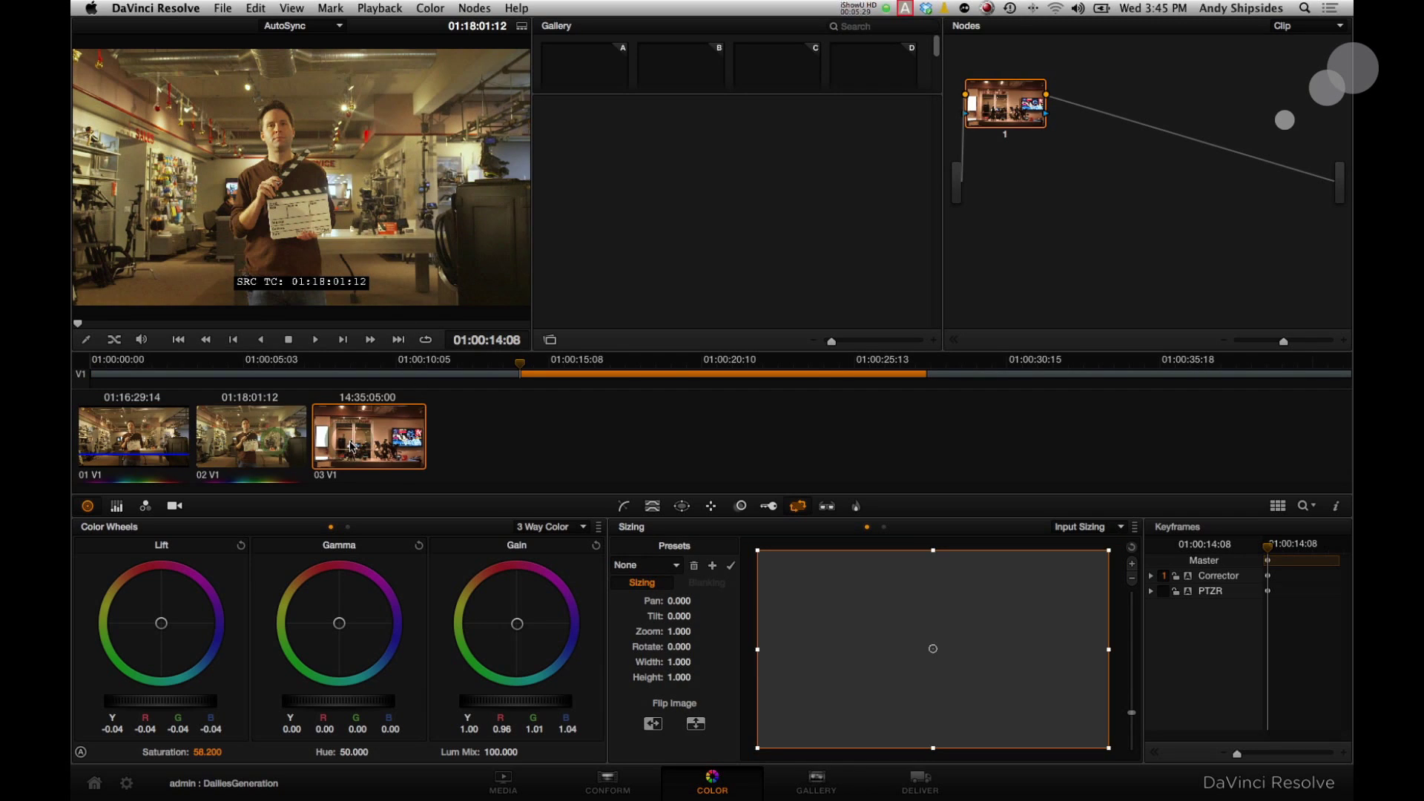
click(276, 446)
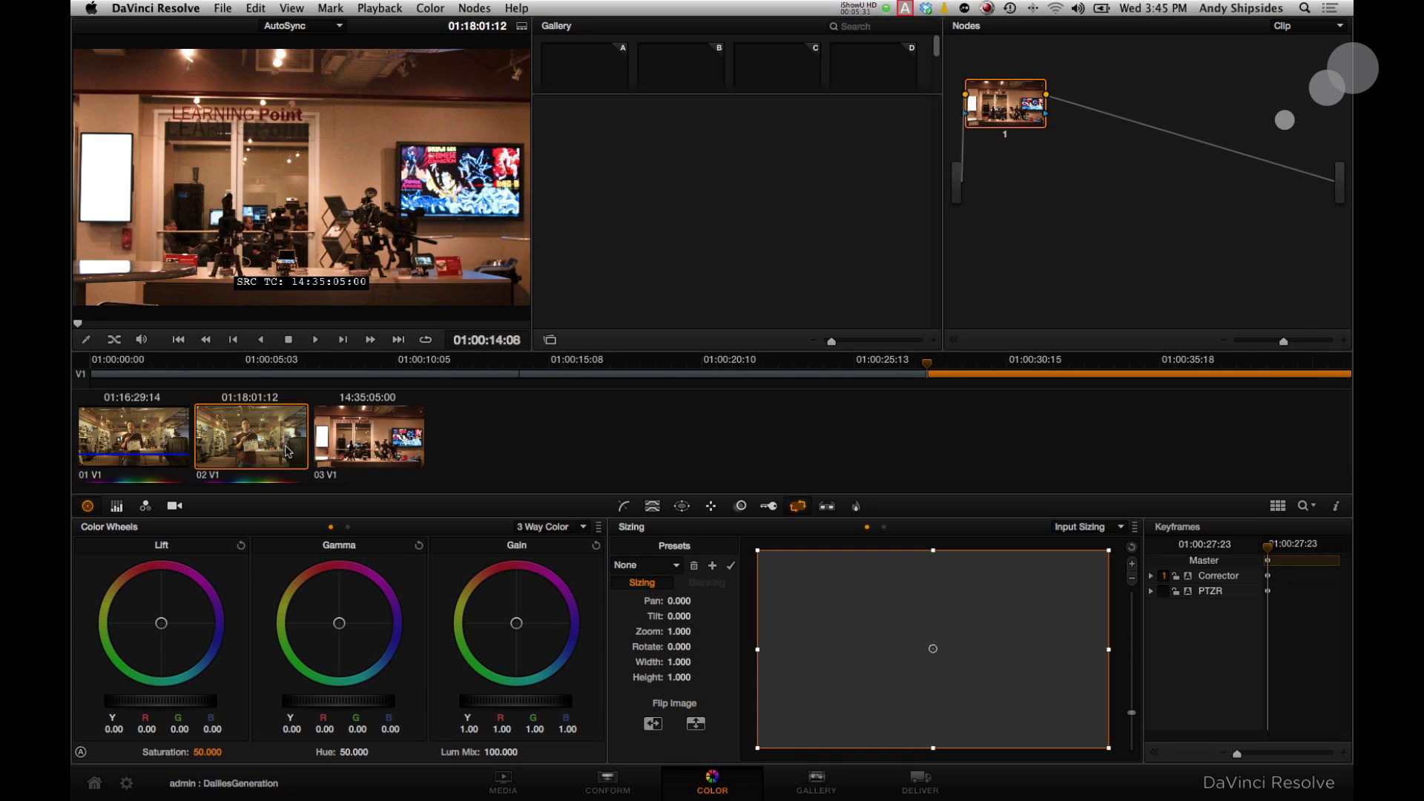
click(363, 445)
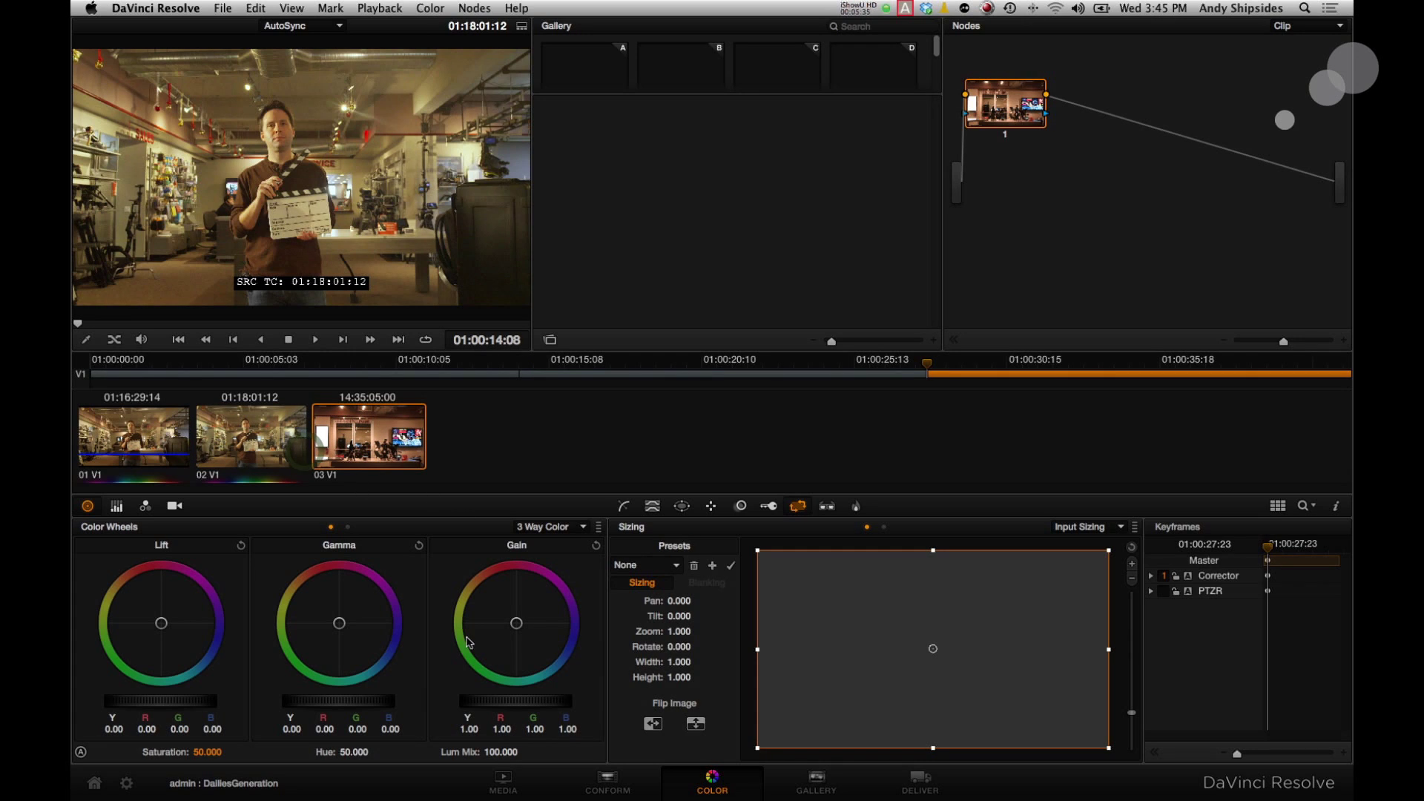
key(Up)
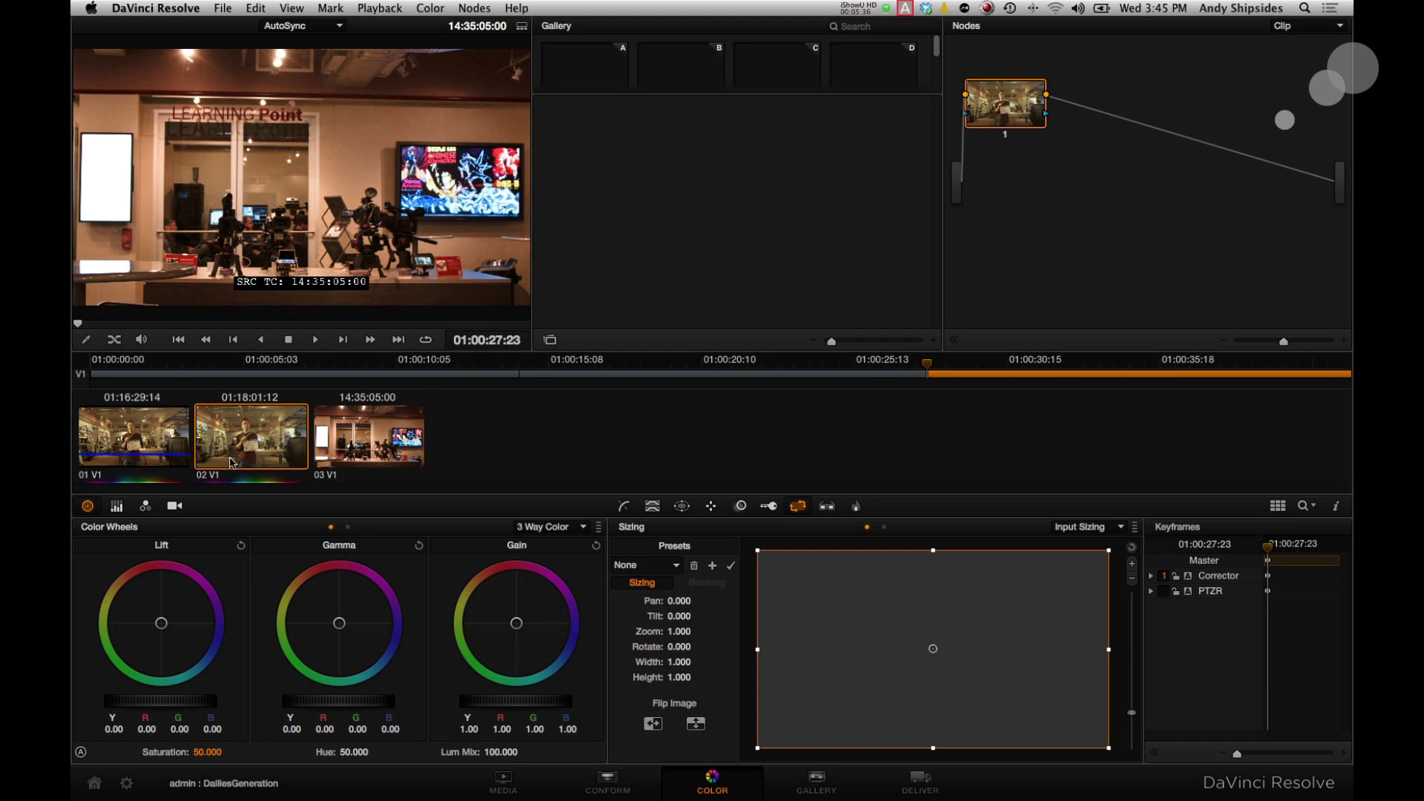
- Cool clip 02's Gain to 1.00/0.99/1.12 and check its LUT
drag(534, 620, 545, 619)
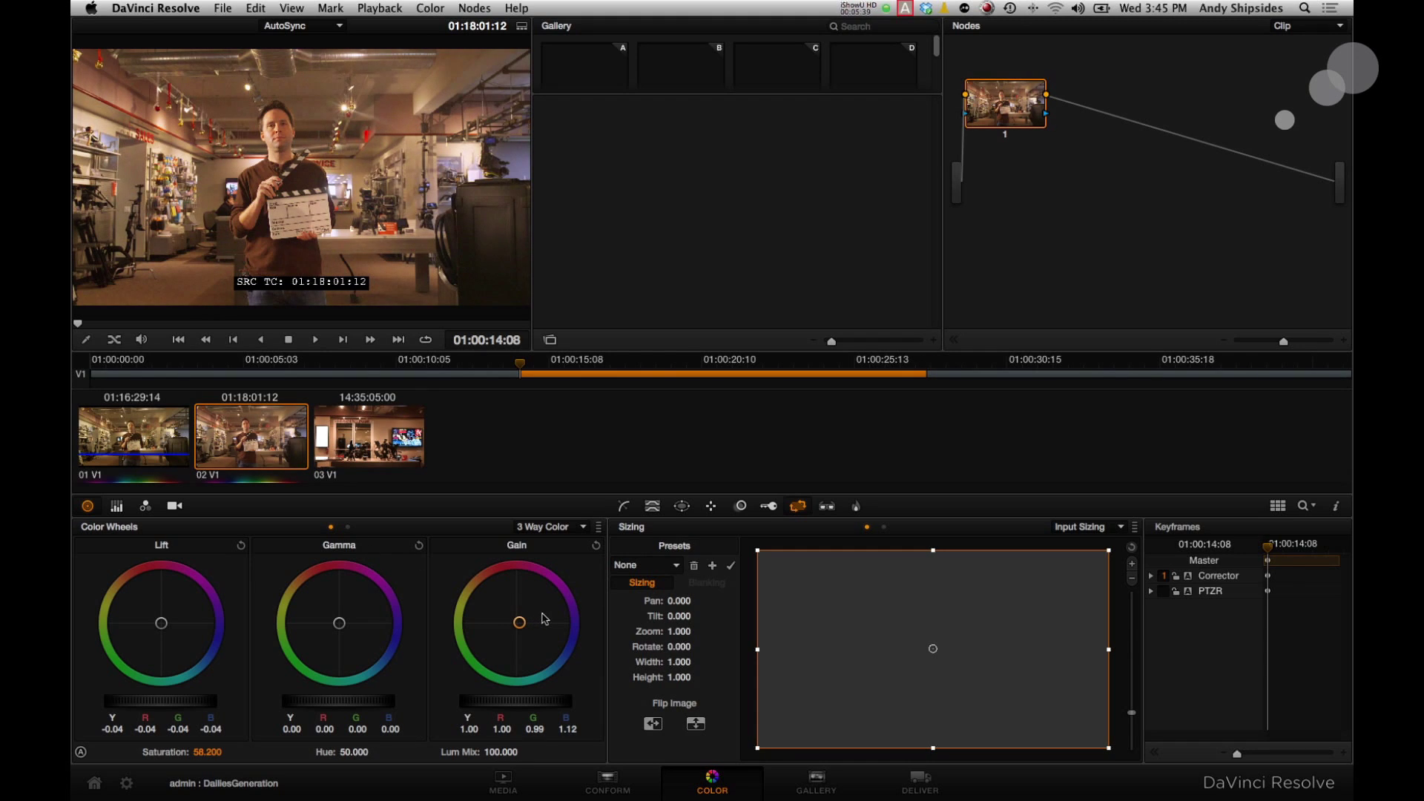
right_click(279, 424)
mouse_move(349, 349)
click(920, 783)
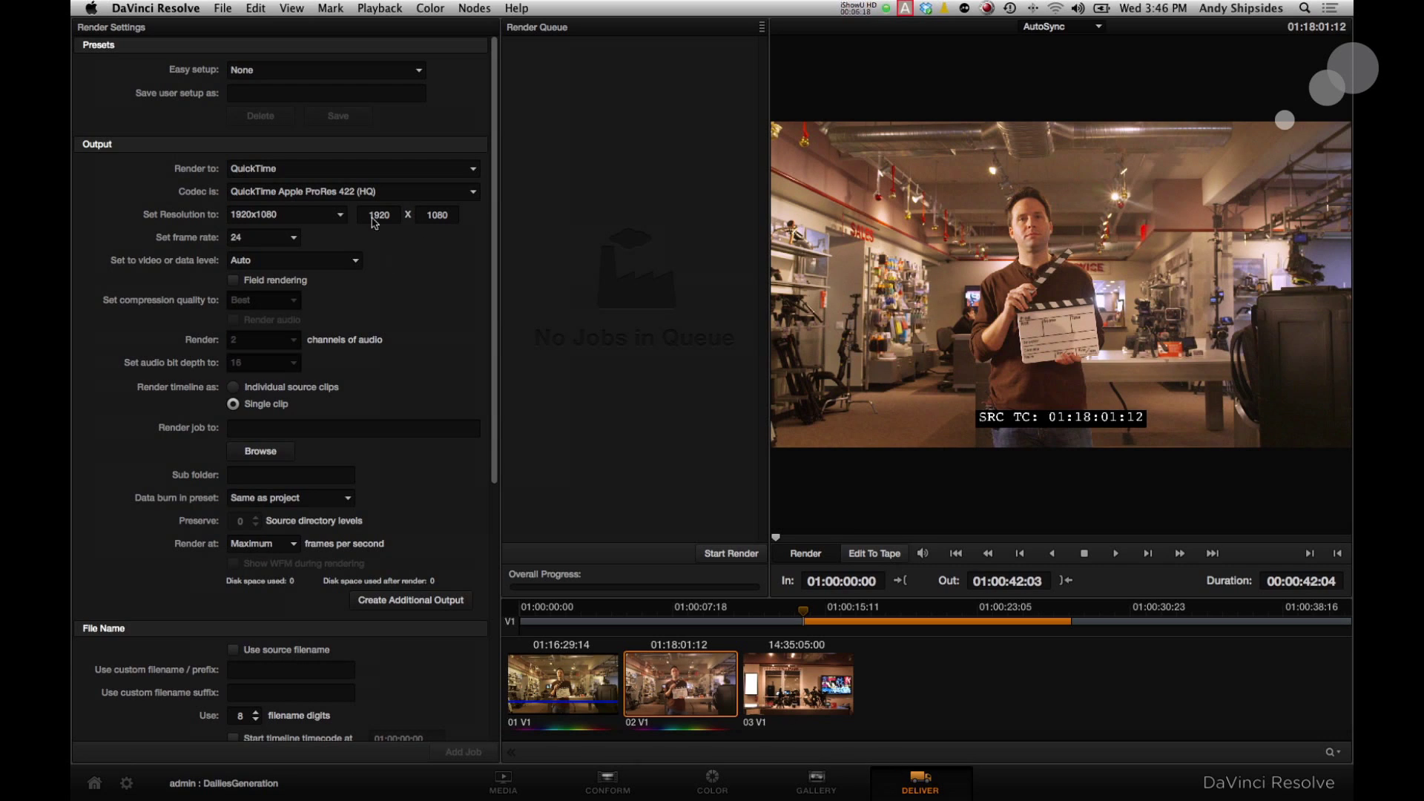
- Render individual source clips as QuickTime Apple ProRes 422 at 23.976 fps with audio
click(375, 191)
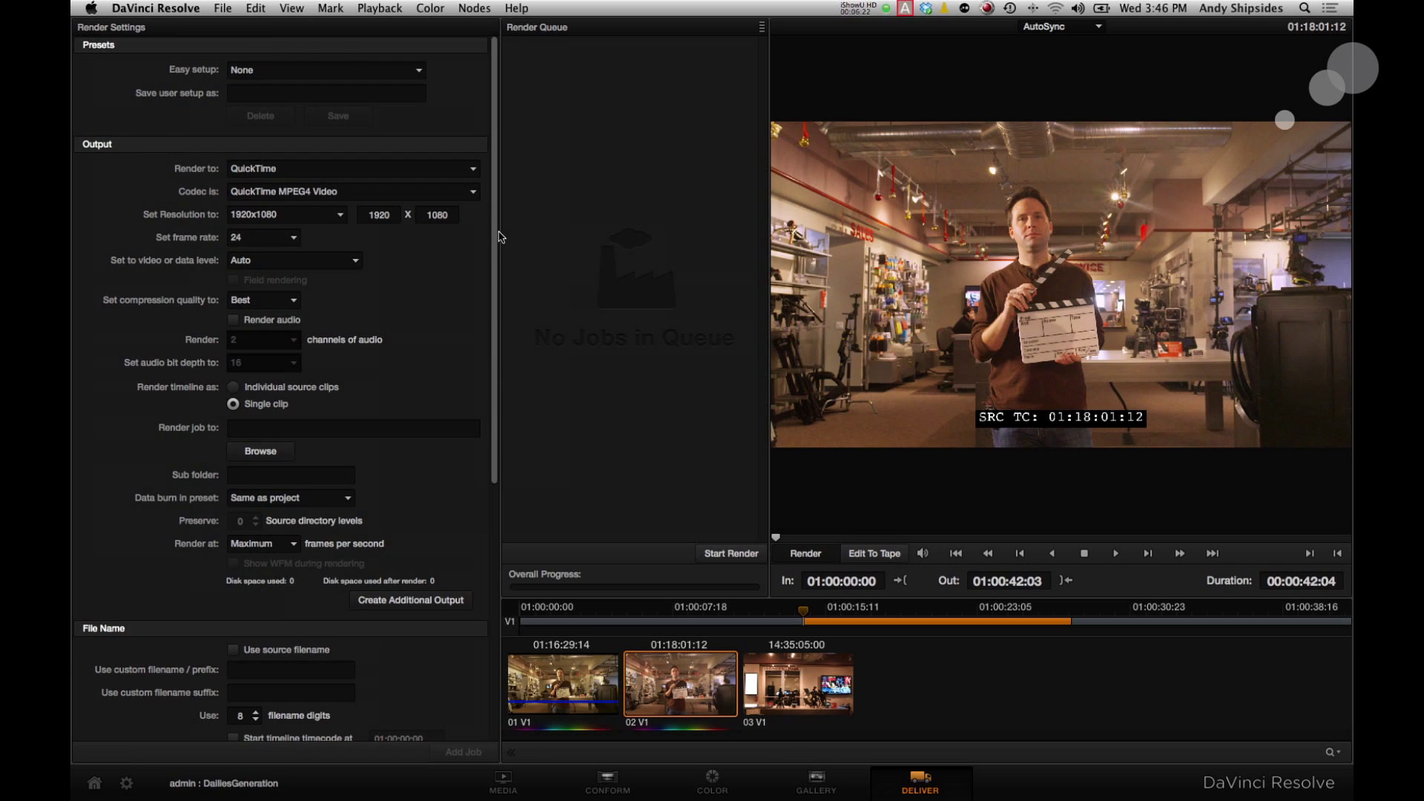
click(411, 193)
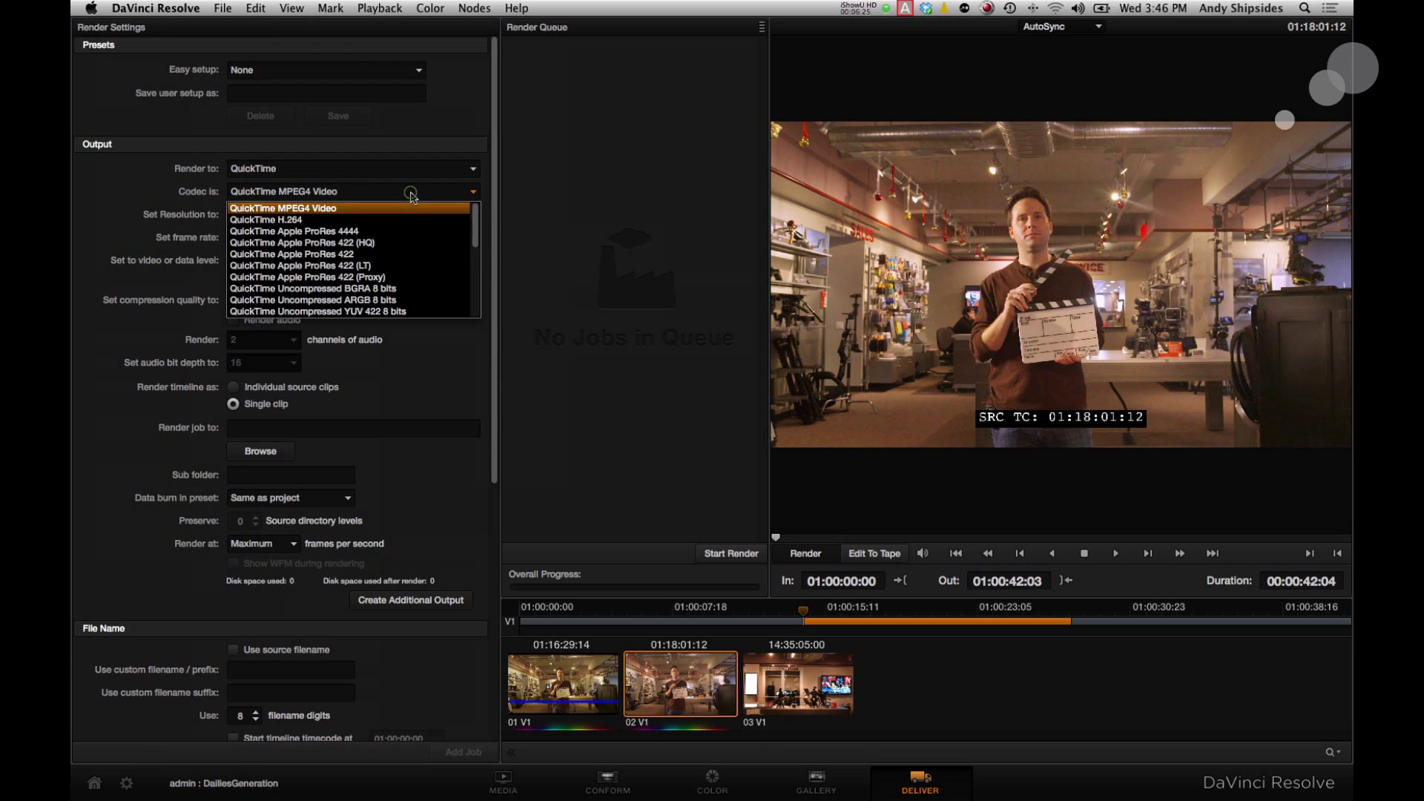
click(380, 254)
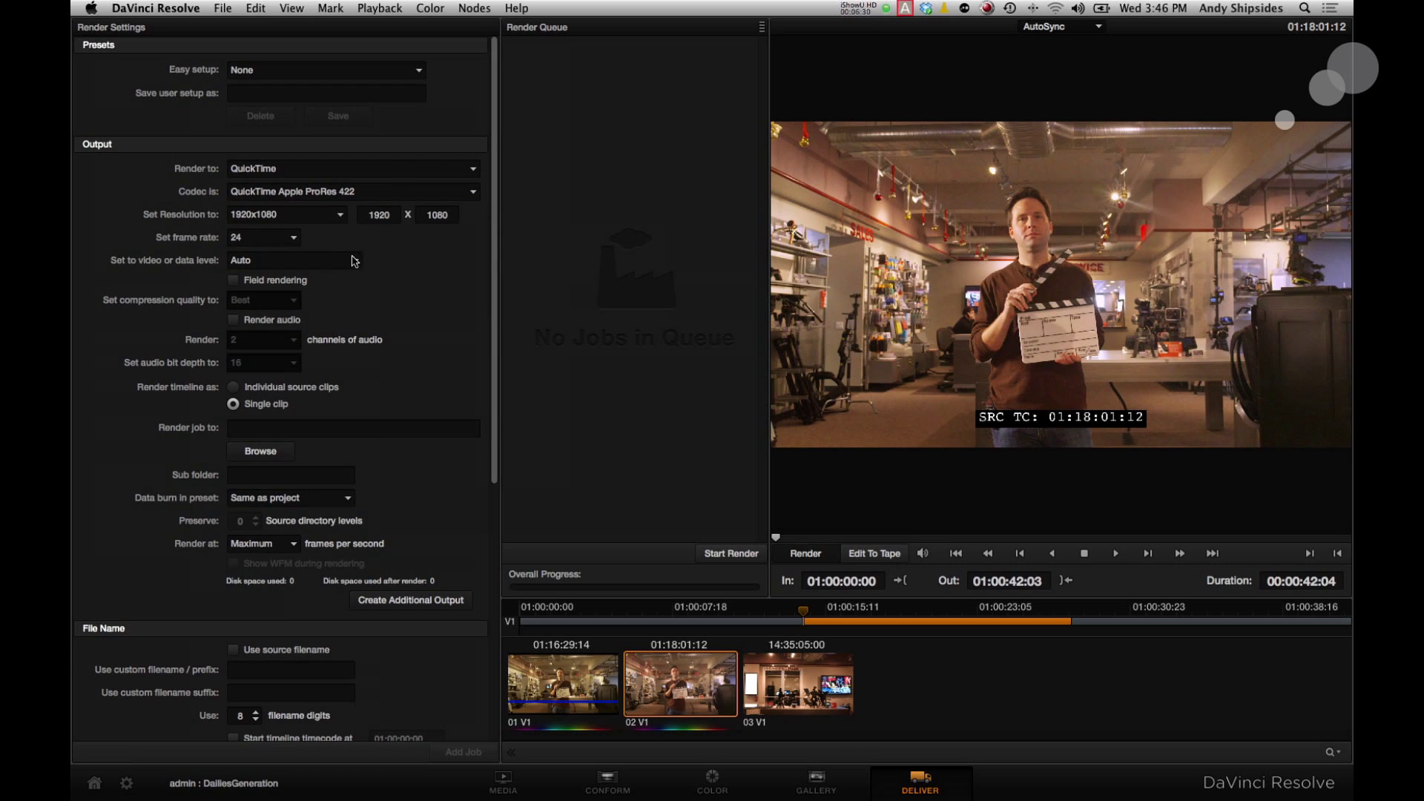
click(268, 236)
click(267, 255)
click(242, 320)
click(231, 388)
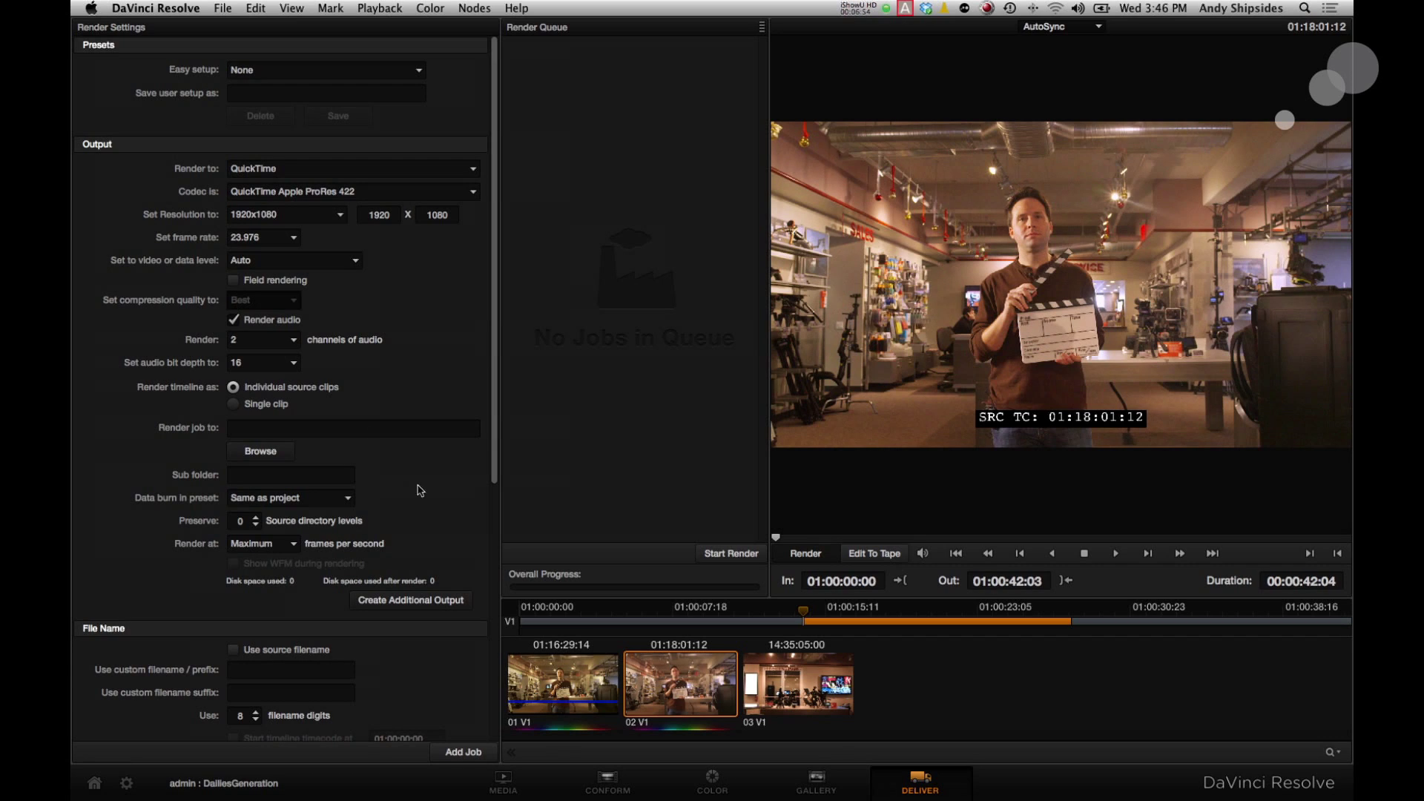
mouse_move(497, 424)
mouse_down()
mouse_move(490, 471)
mouse_move(491, 440)
mouse_up()
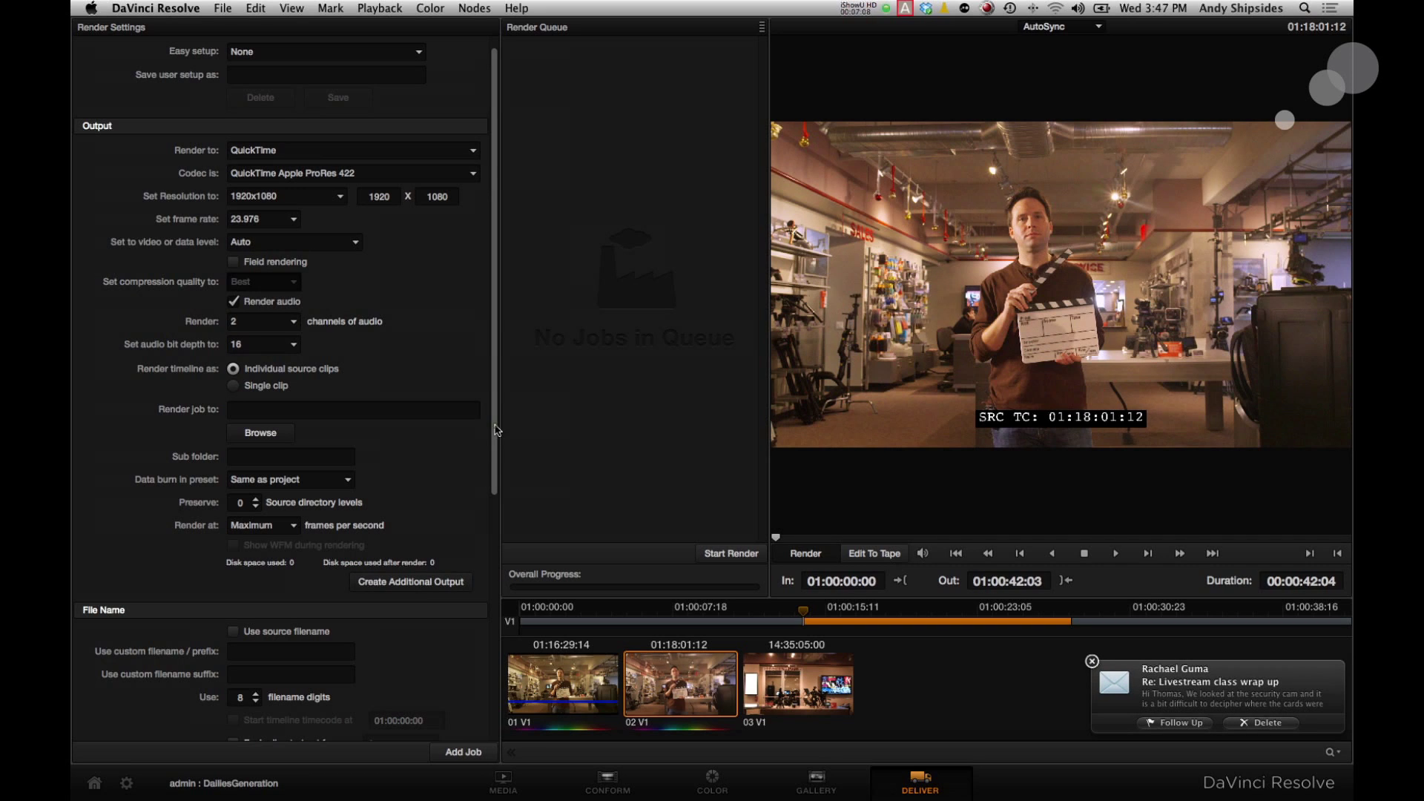
- Tick Use source filename under File Name so each render is named after its source clip
drag(496, 430, 457, 571)
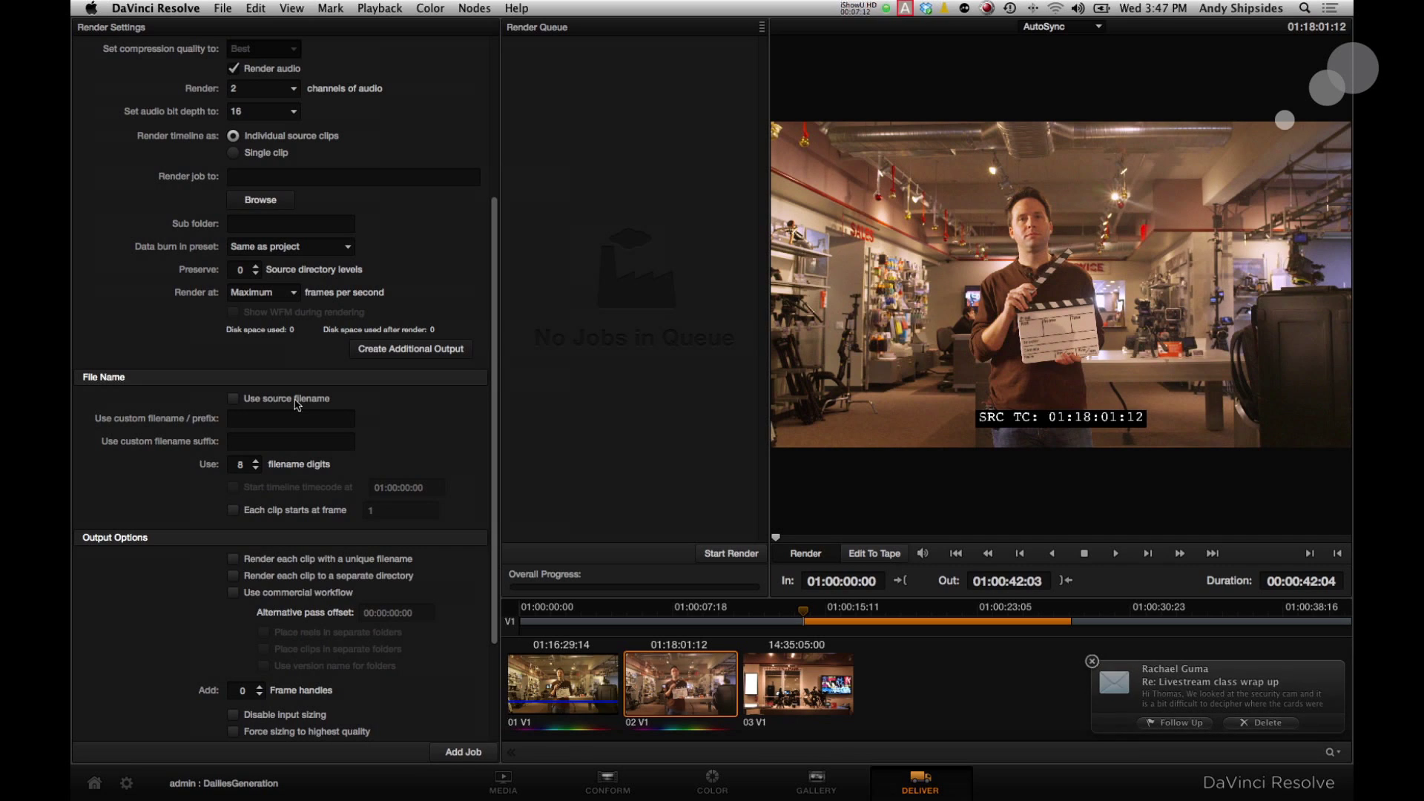
click(270, 401)
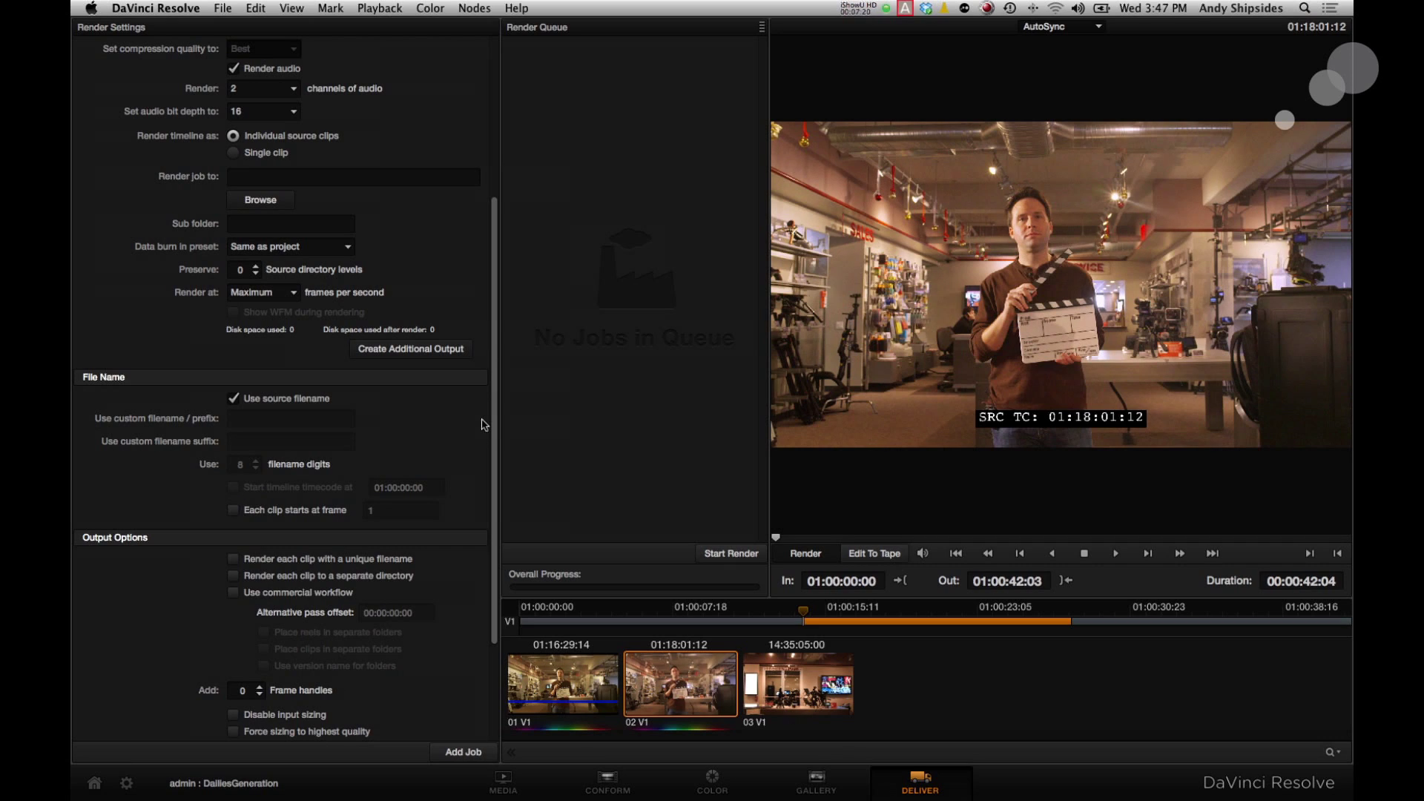
drag(489, 433, 496, 545)
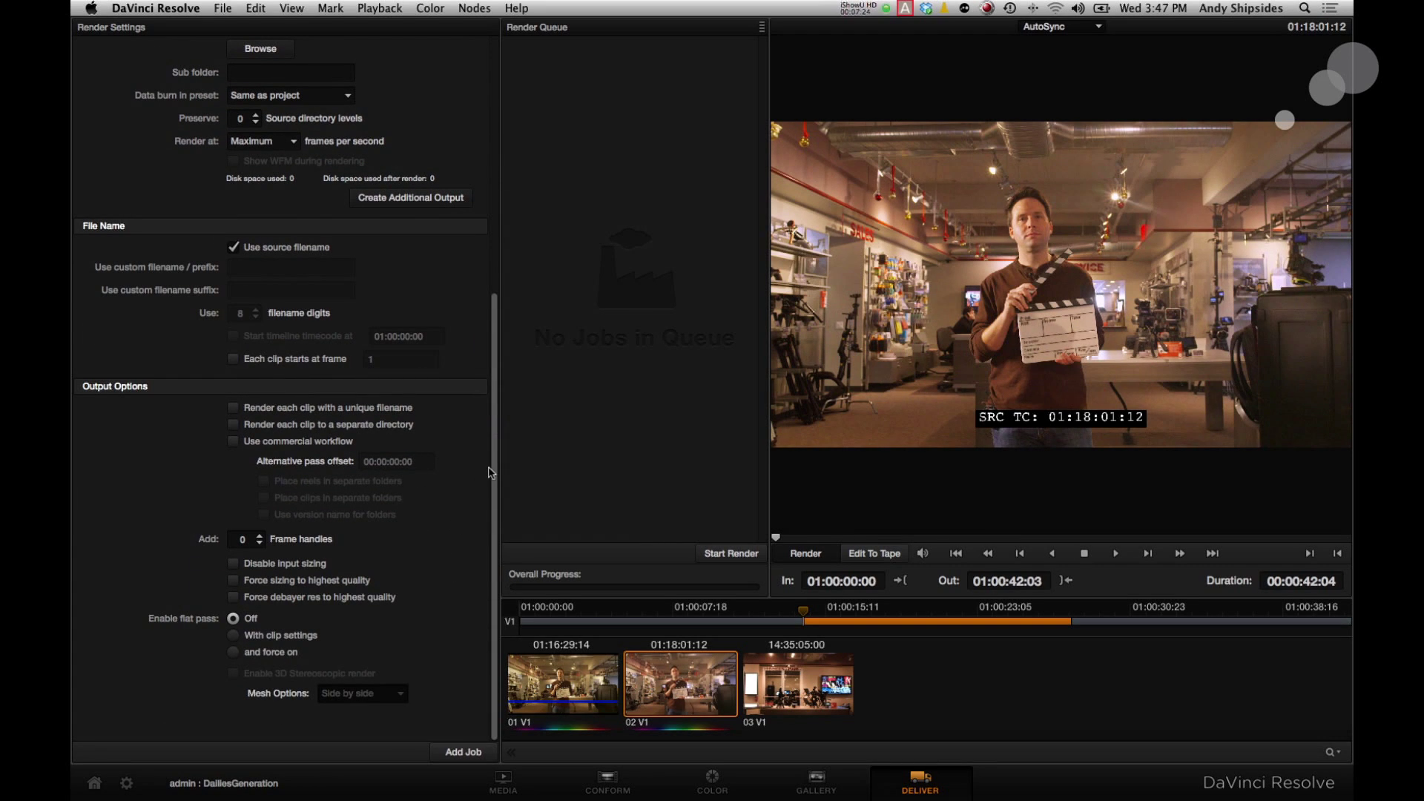
scroll(490, 473, up, 5)
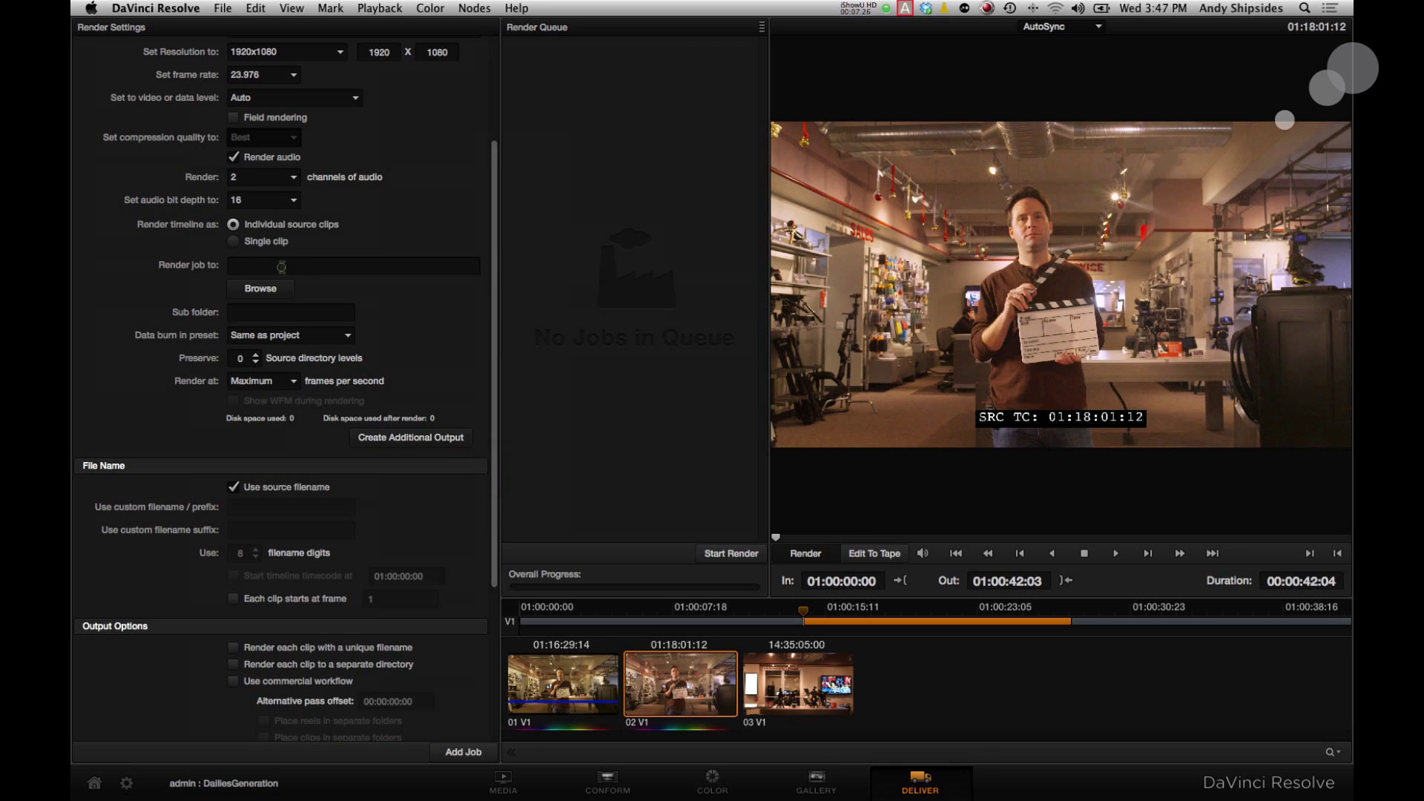
- Set the render destination to Thunderbolt_Store > Render Output, add the job to the queue, and start rendering
click(259, 289)
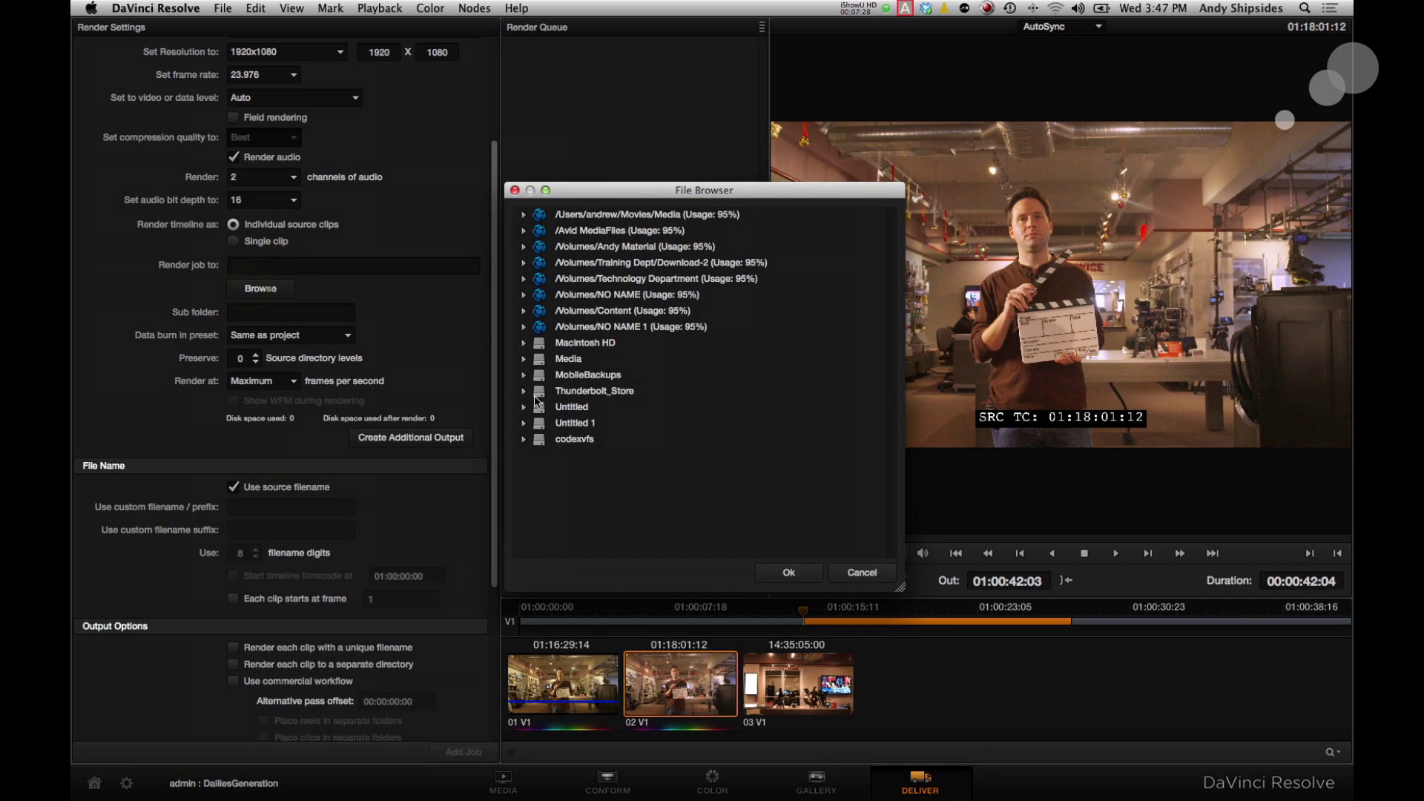
click(524, 391)
scroll(637, 468, down, 2)
scroll(632, 508, down, 2)
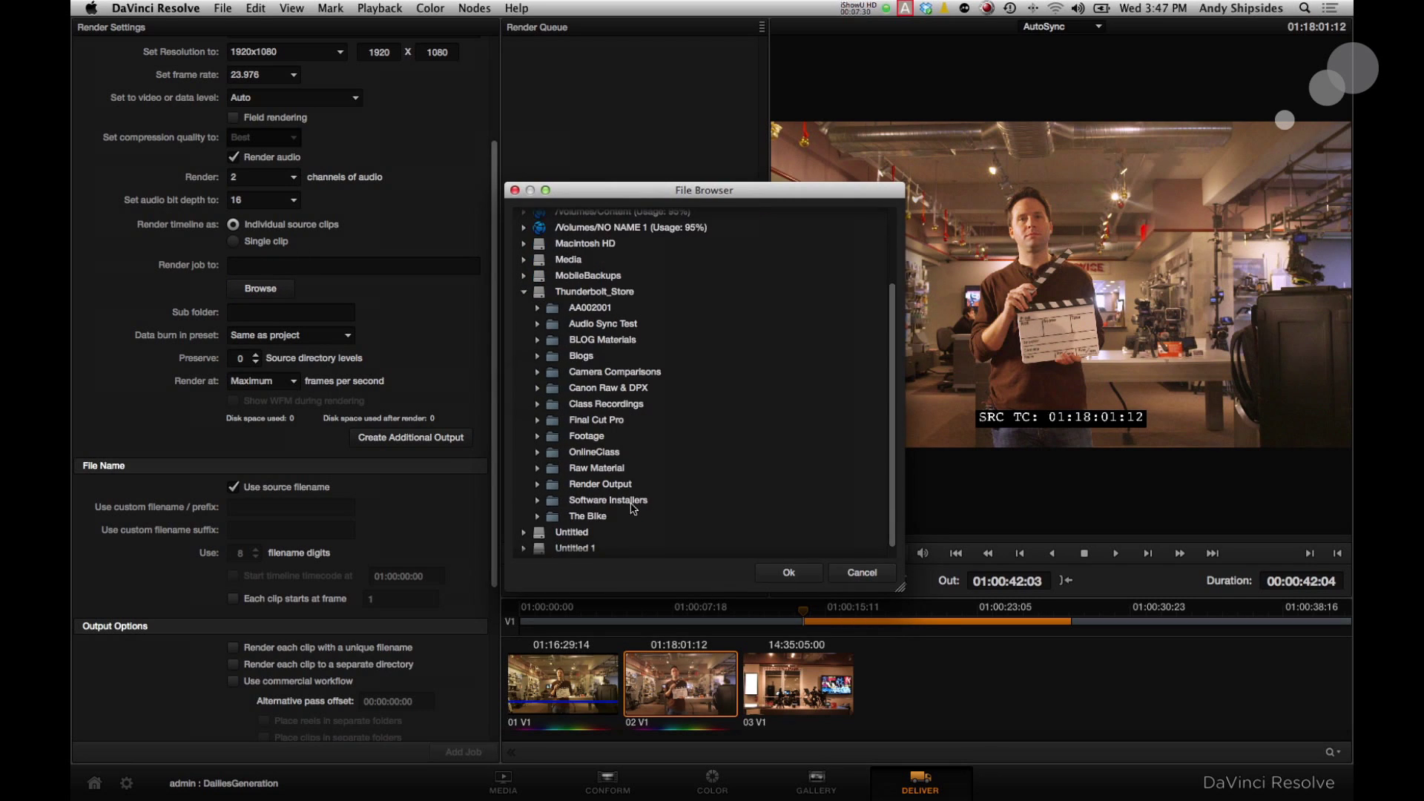
click(609, 483)
click(772, 573)
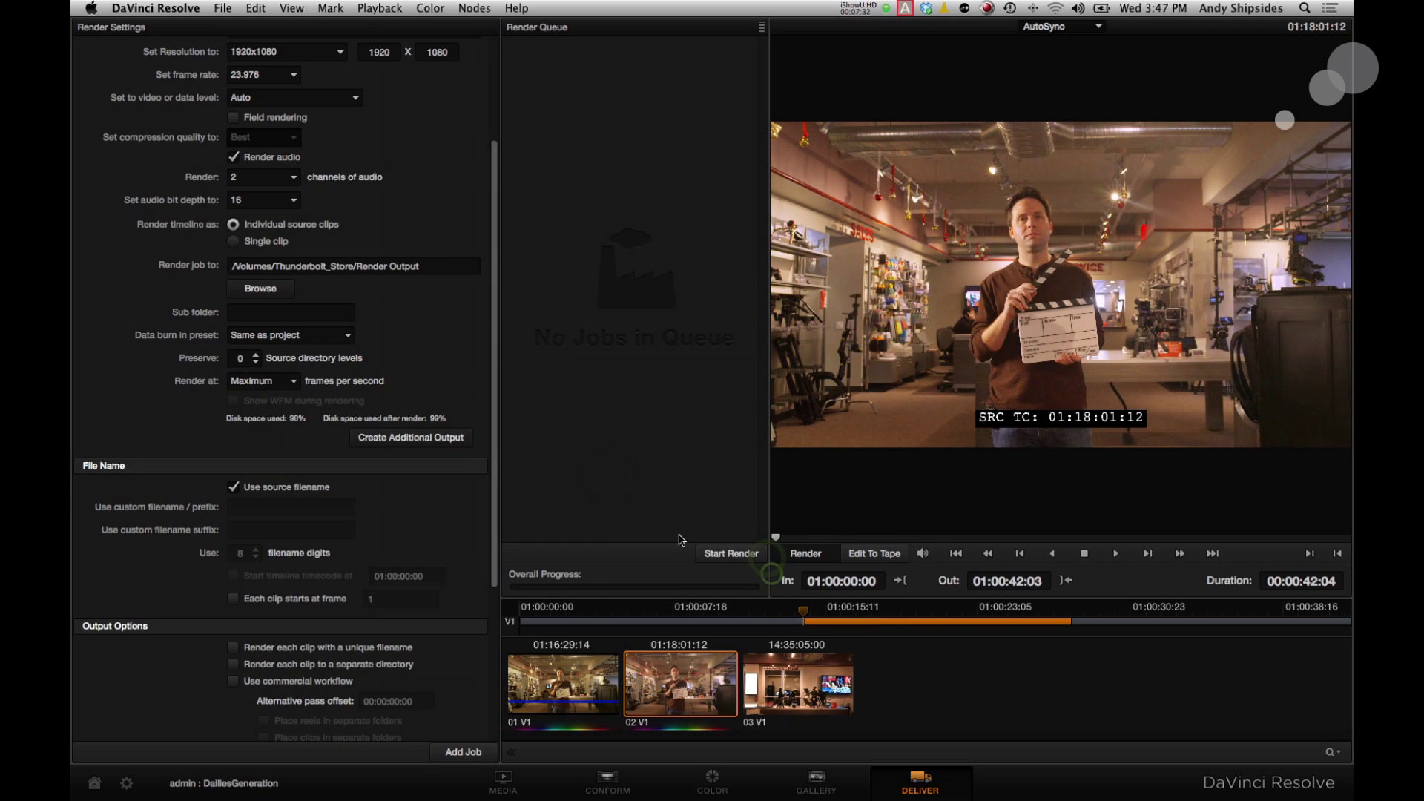
click(466, 752)
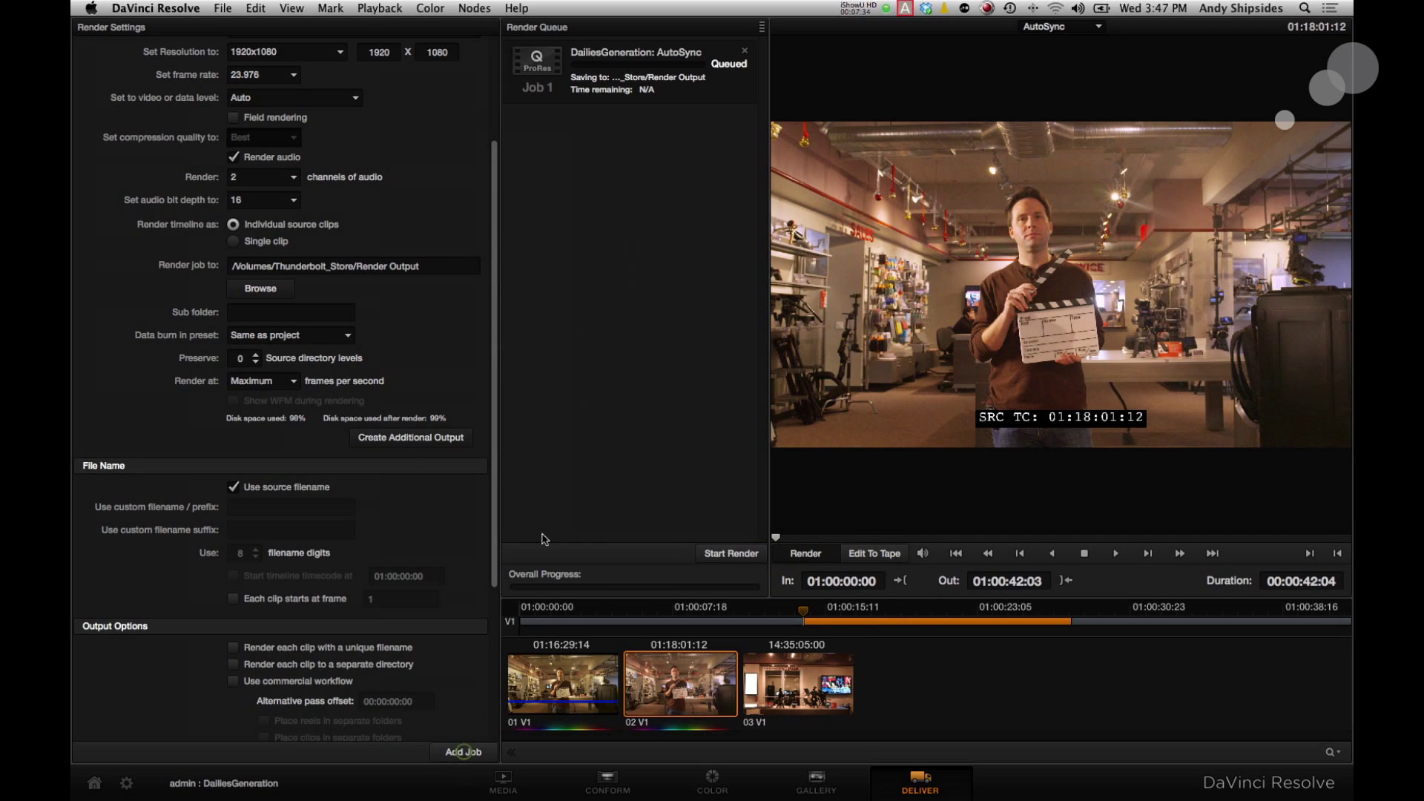
click(718, 551)
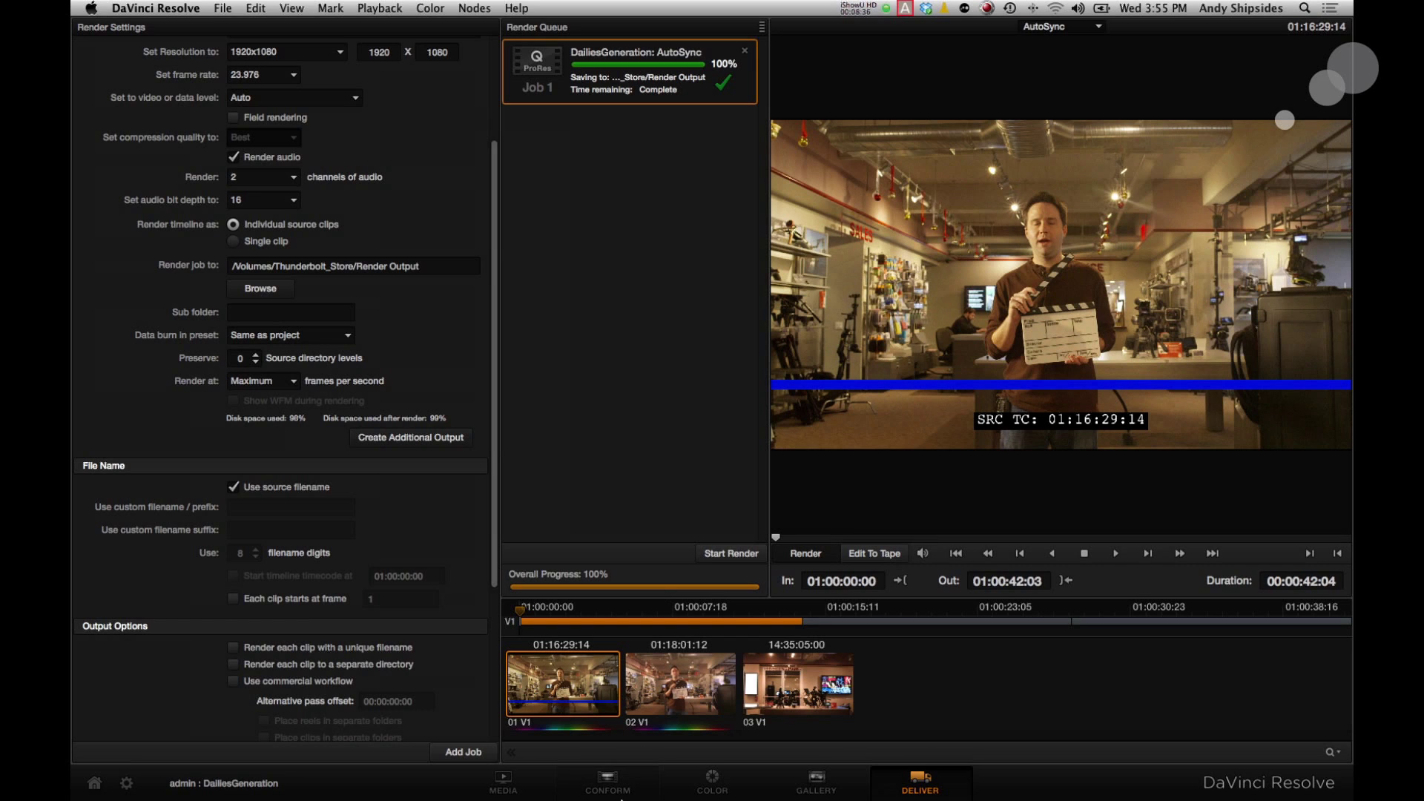
- Switch from DaVinci Resolve to Finder once the dailies render job completes
key(super+Tab)
key(super+Tab)
key(super+Tab)
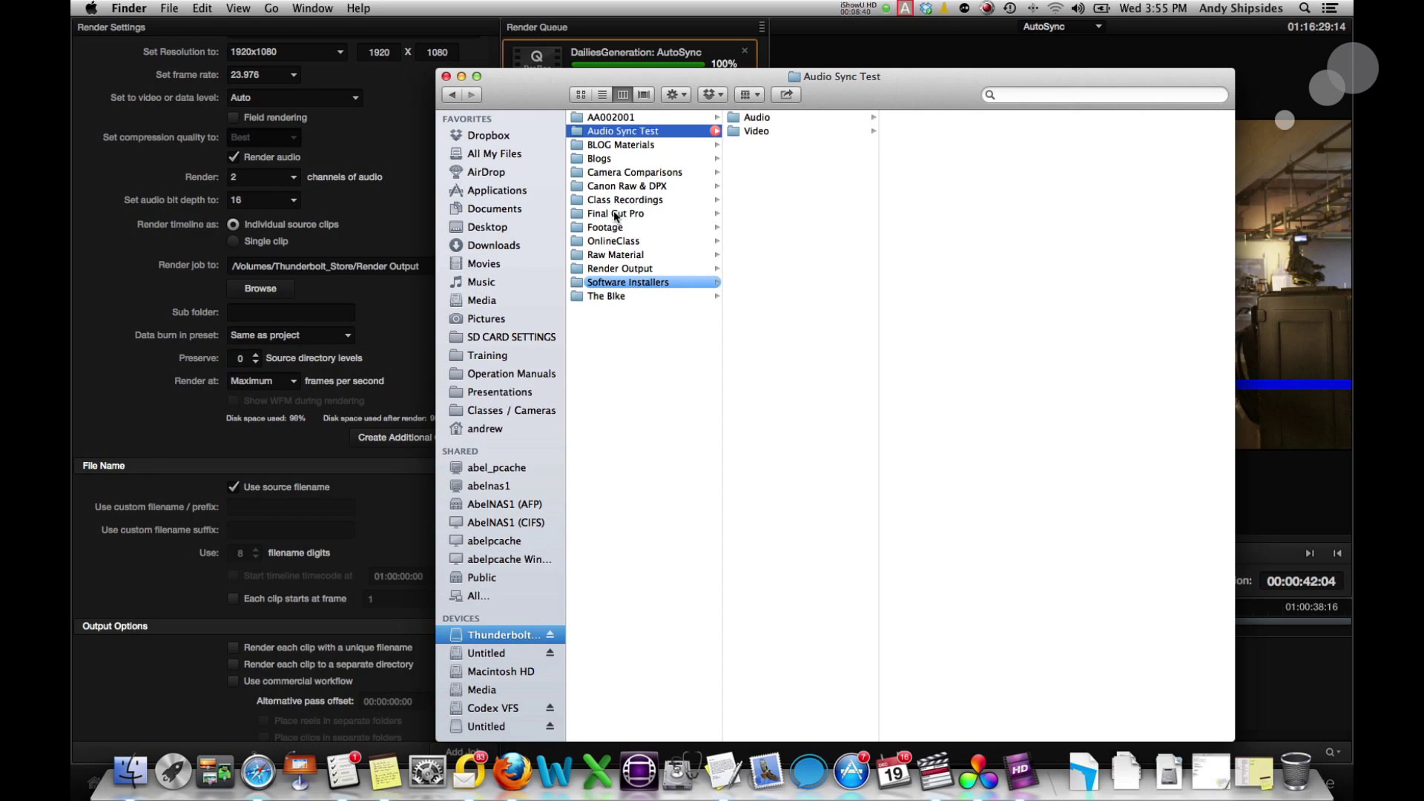
- Open the Render Output folder, inspect the three rendered .mov files, and preview Frame1260120.mov
click(620, 255)
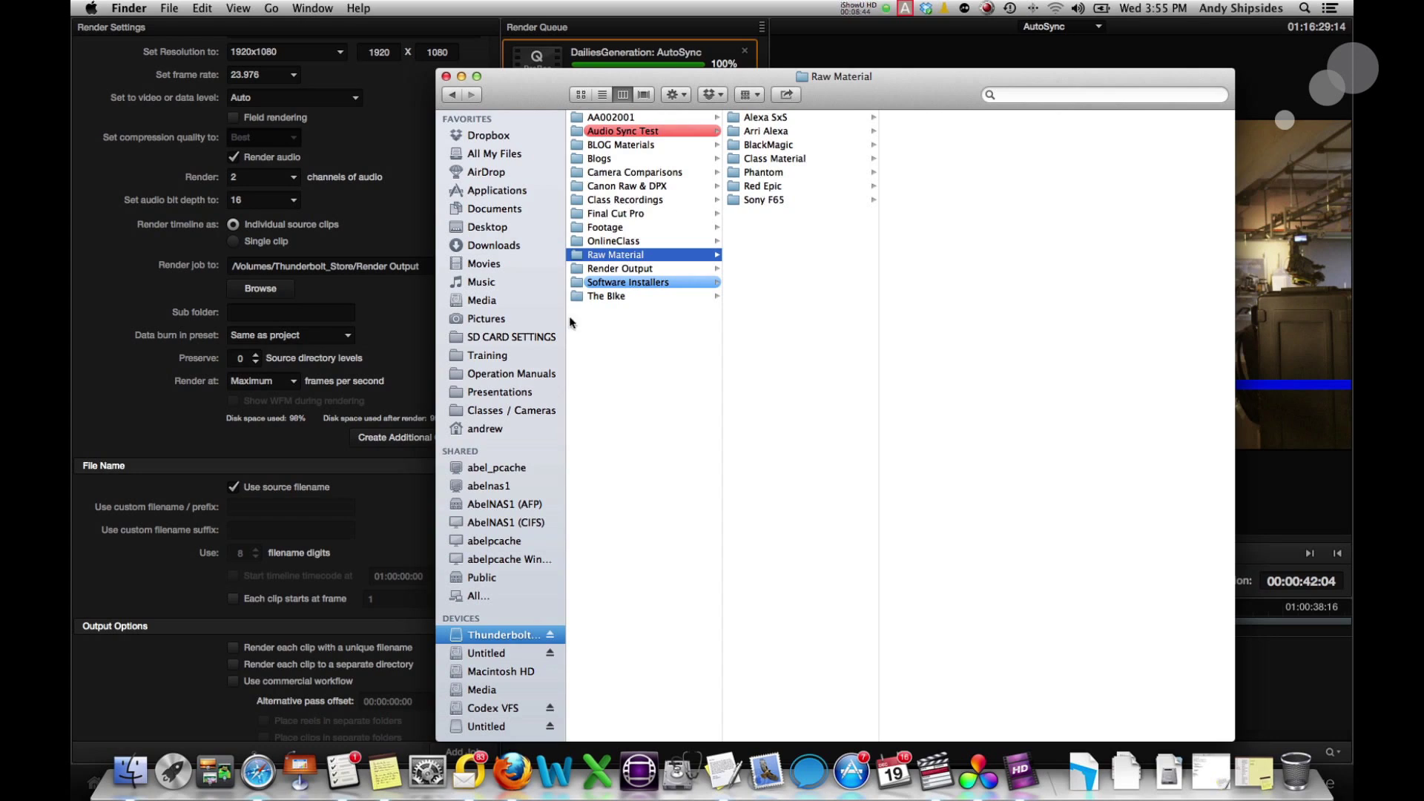
click(626, 268)
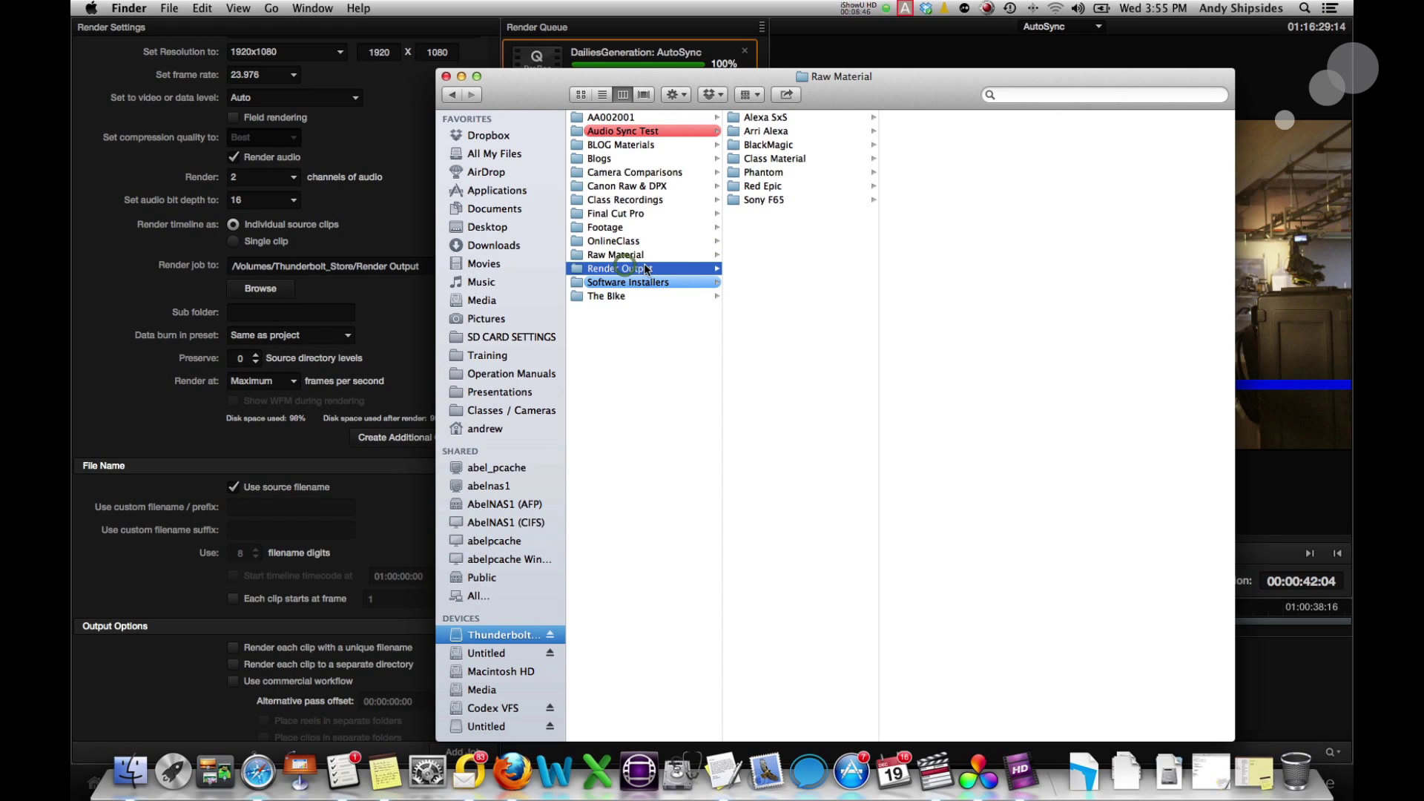
click(809, 117)
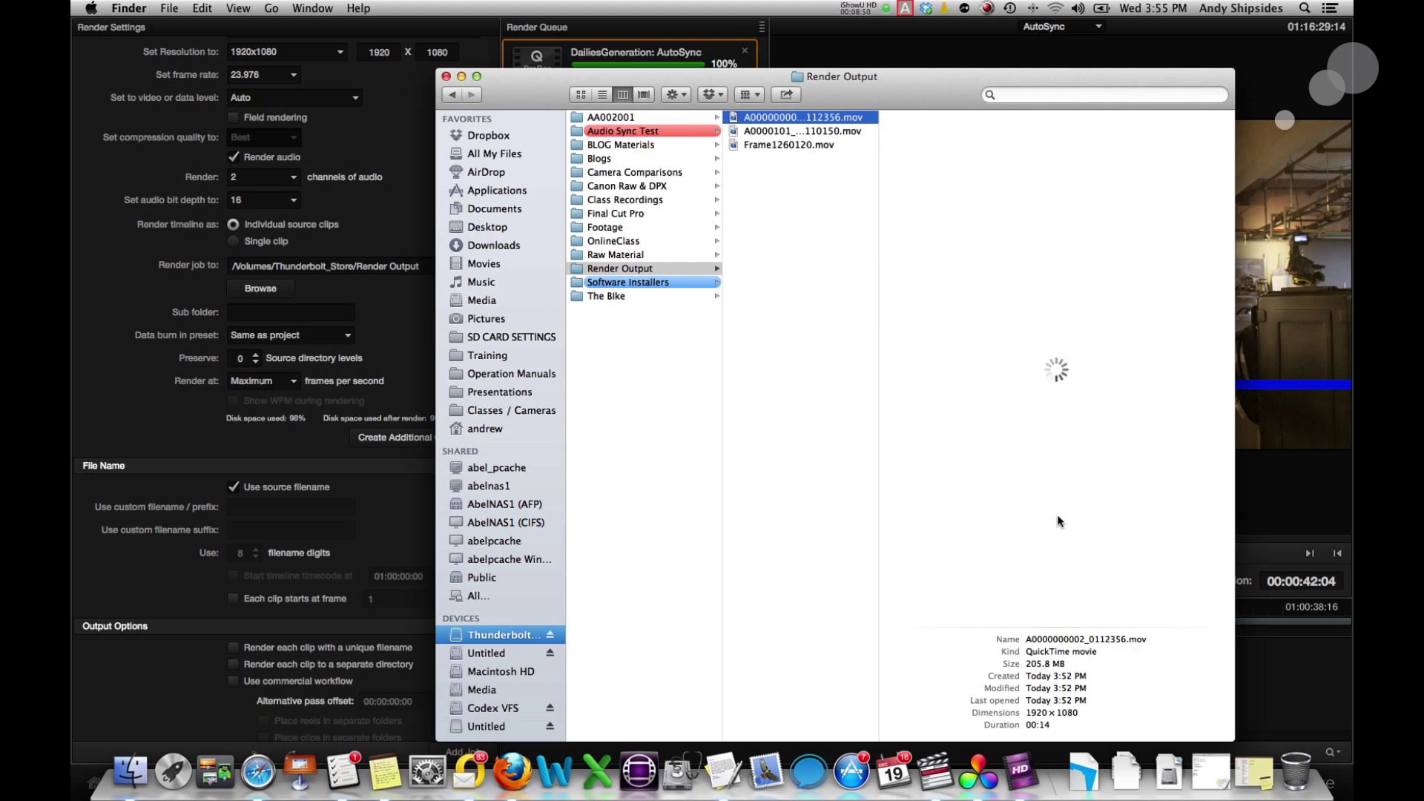
click(792, 132)
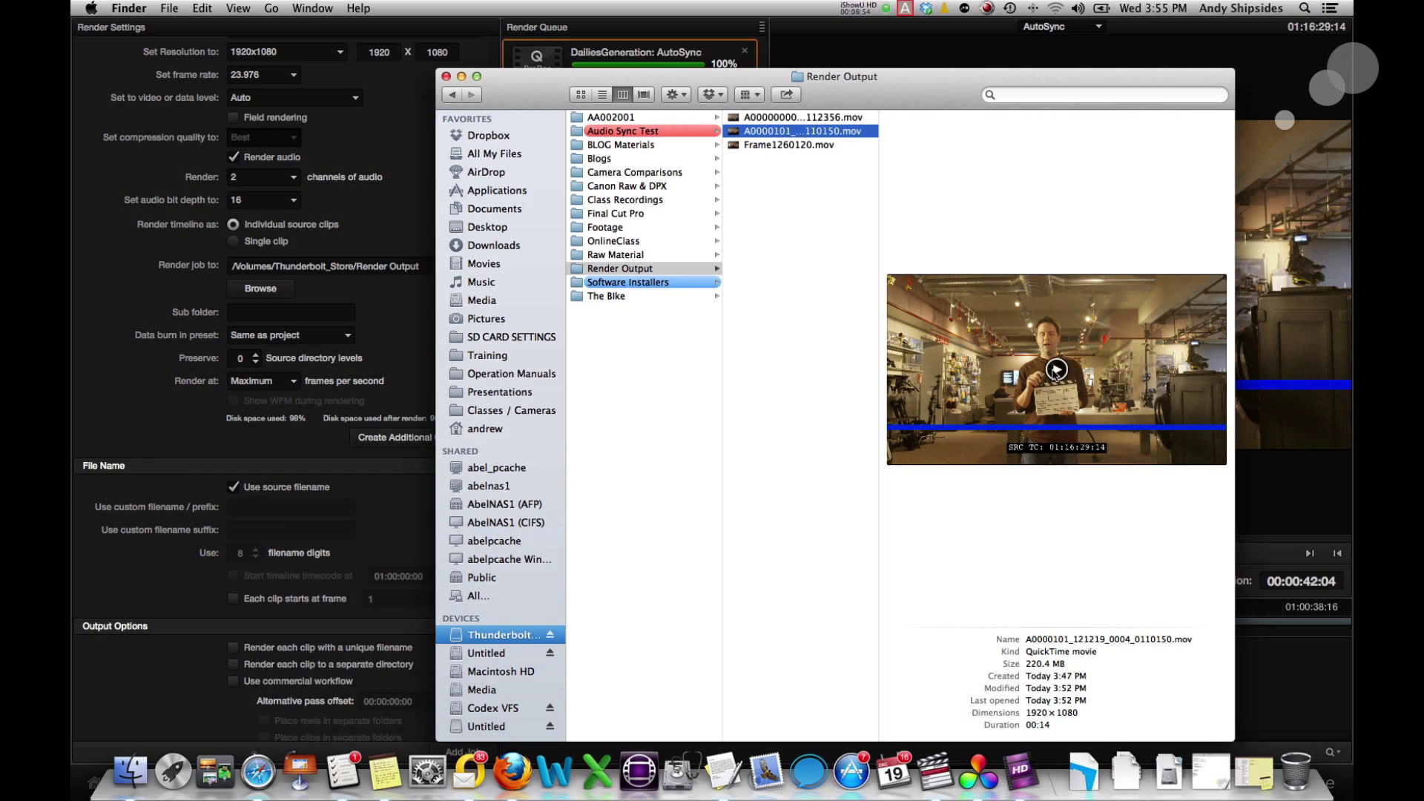
click(816, 146)
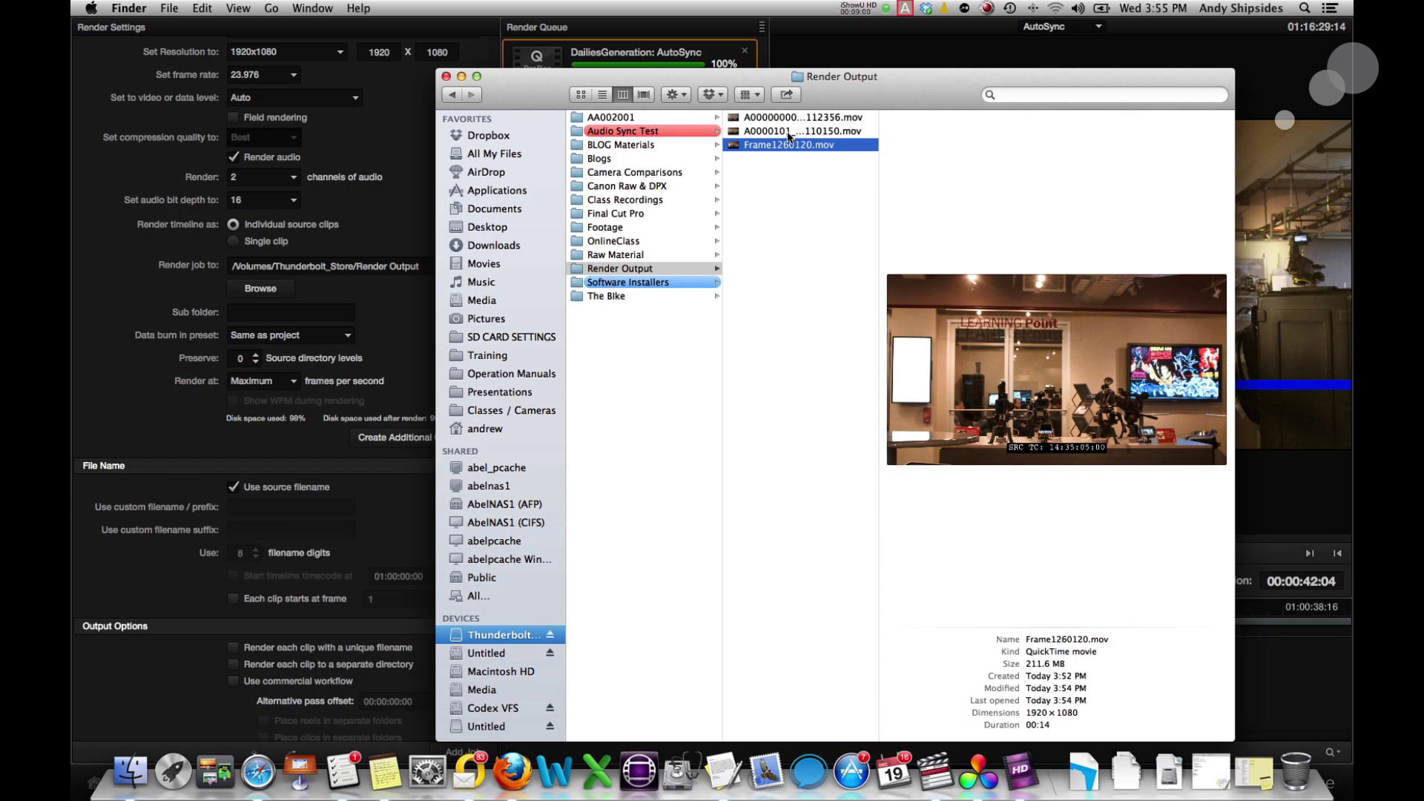
key(space)
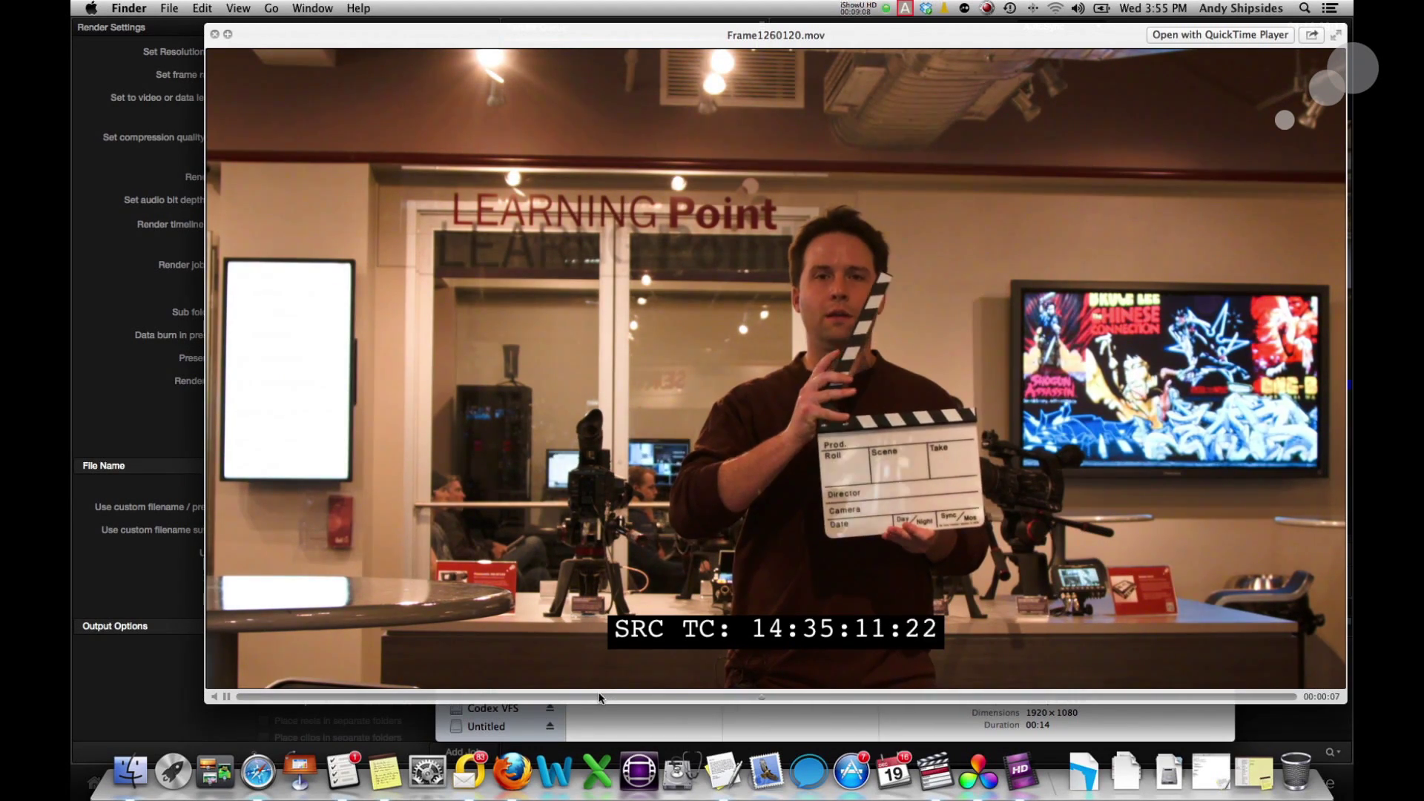
key(space)
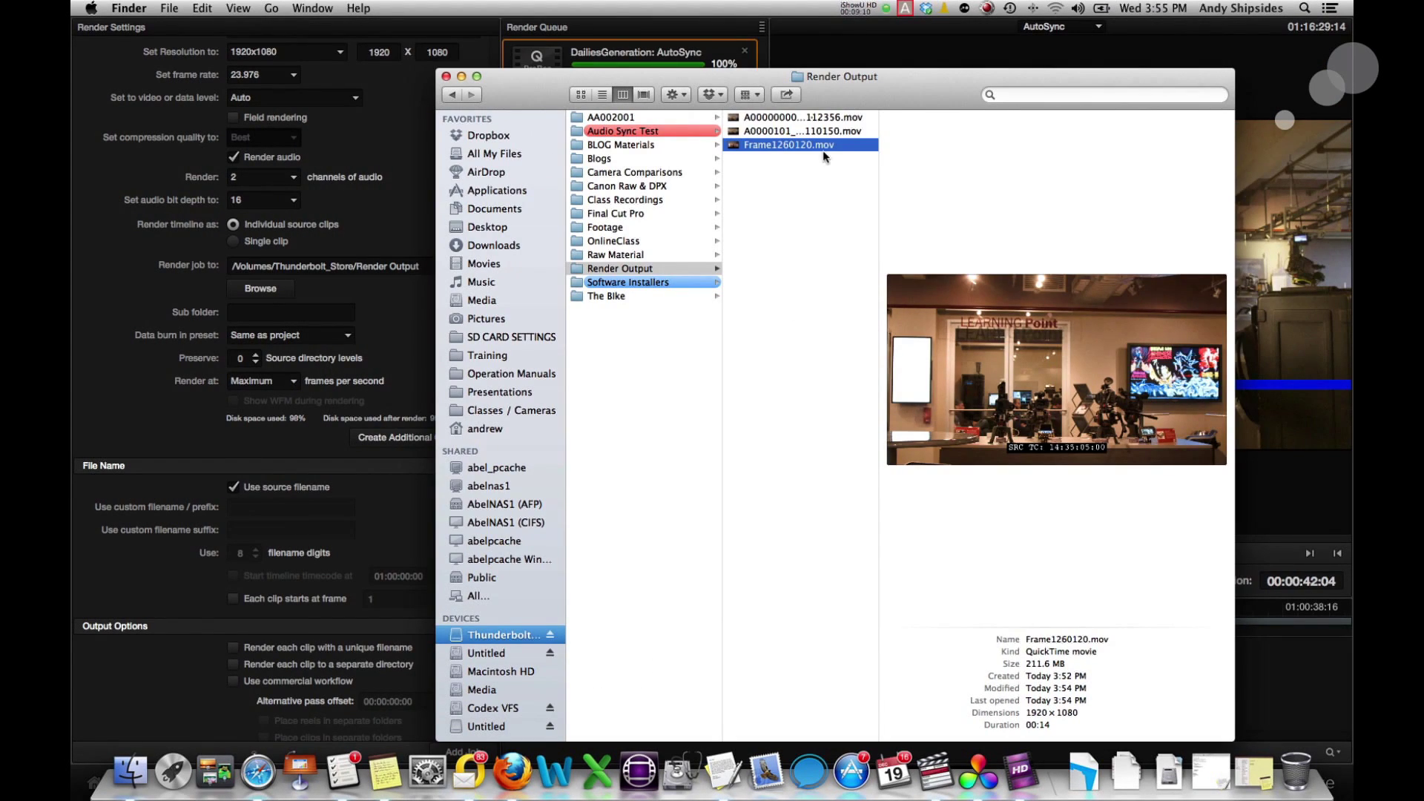
key(Up)
key(Up)
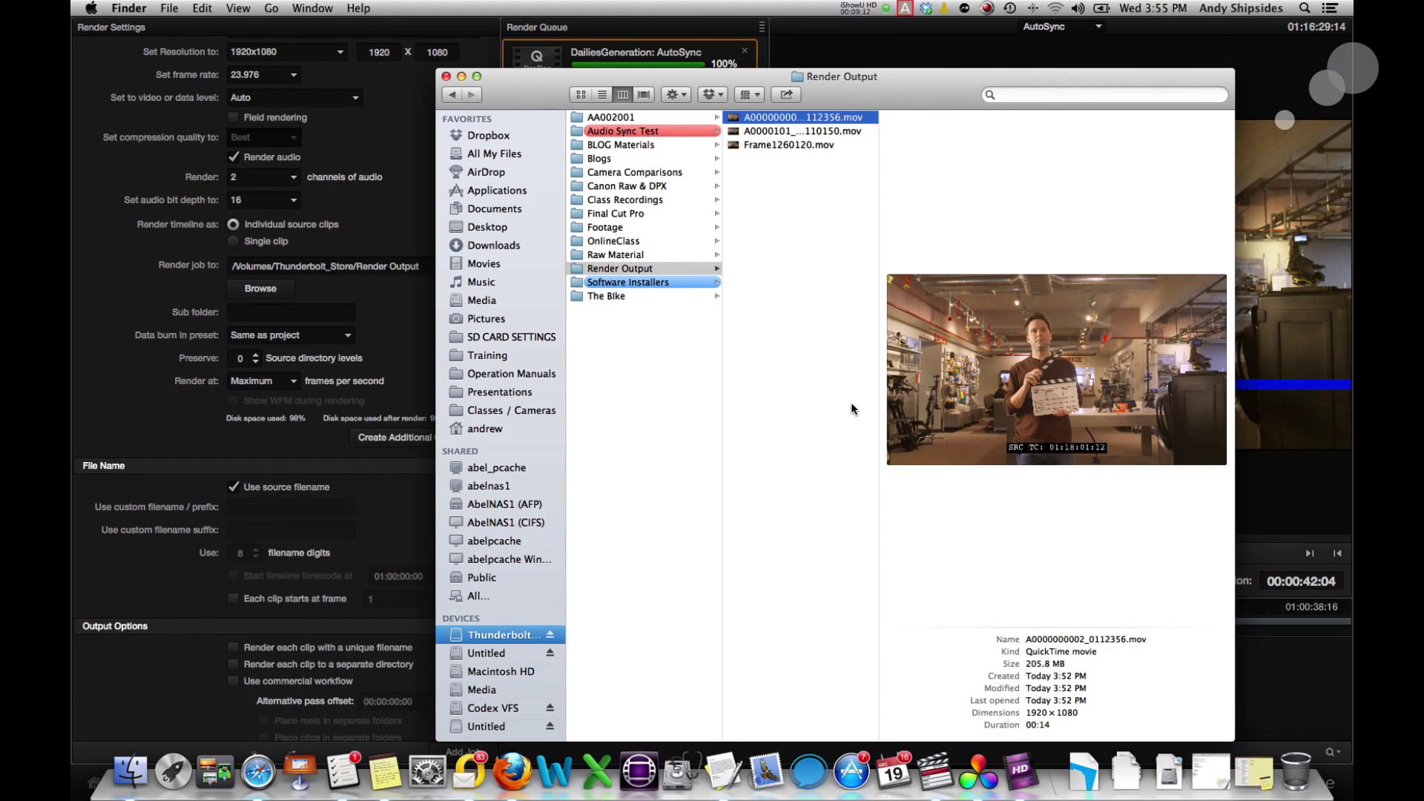
mouse_move(1007, 309)
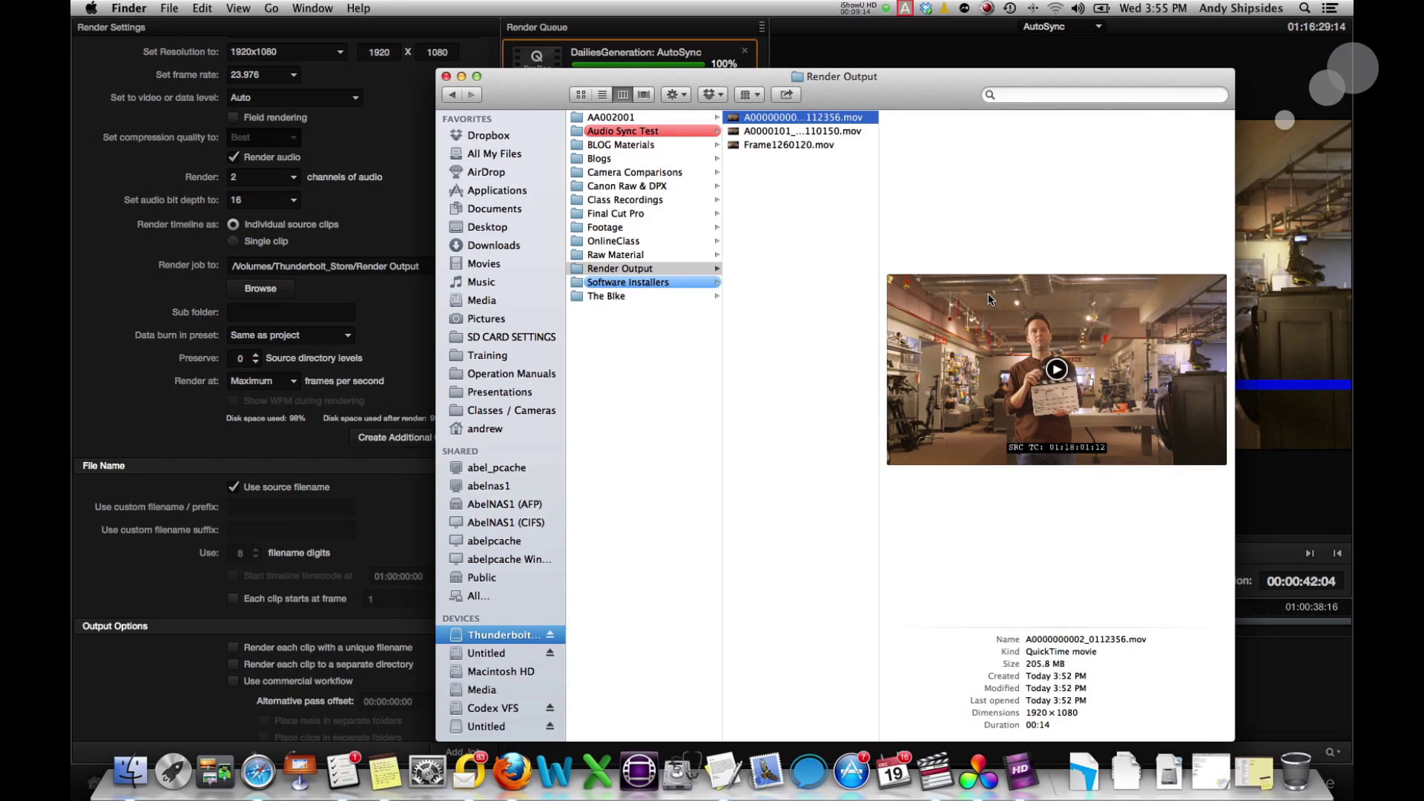